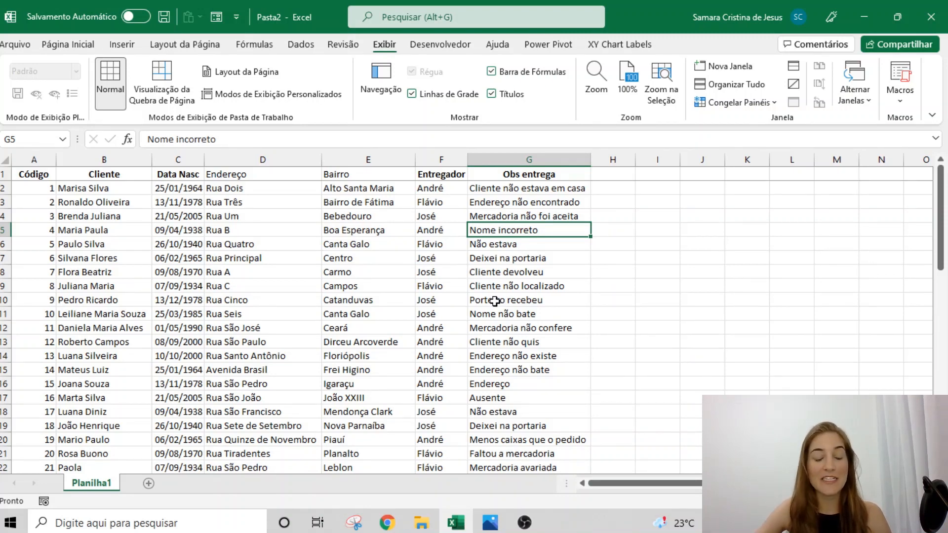
Step: Review the delivery observations in the Obs entrega column of Planilha1 for inconsistent wording
key(ctrl+Down)
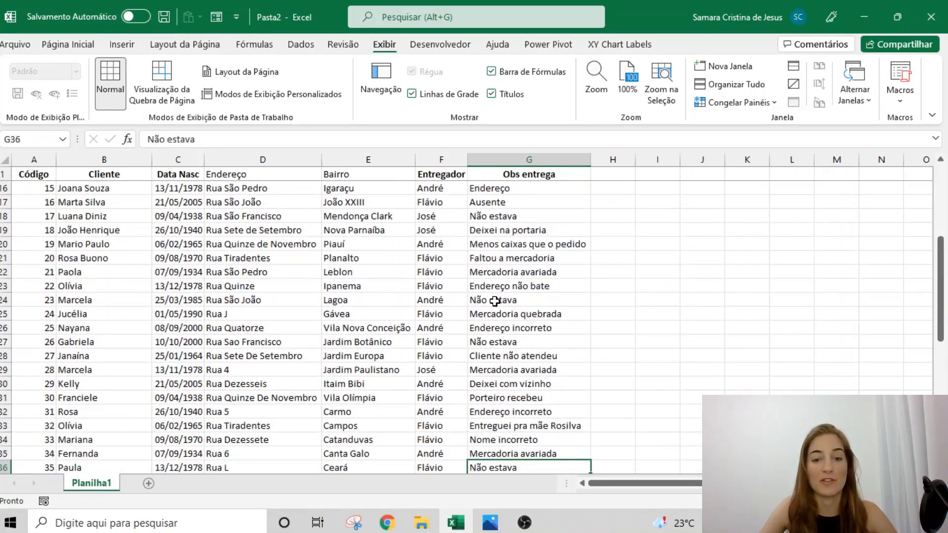
scroll(495, 306, down, 2)
scroll(495, 318, up, 7)
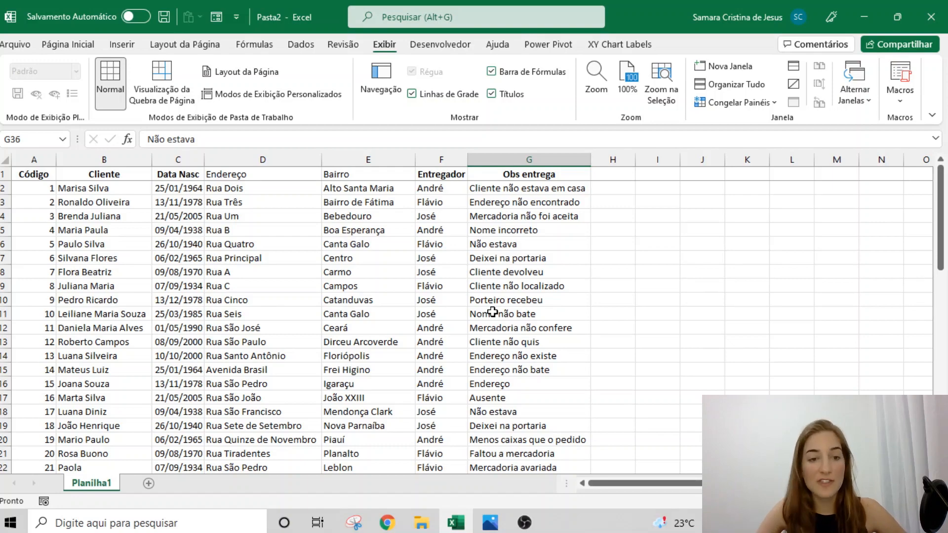
click(493, 312)
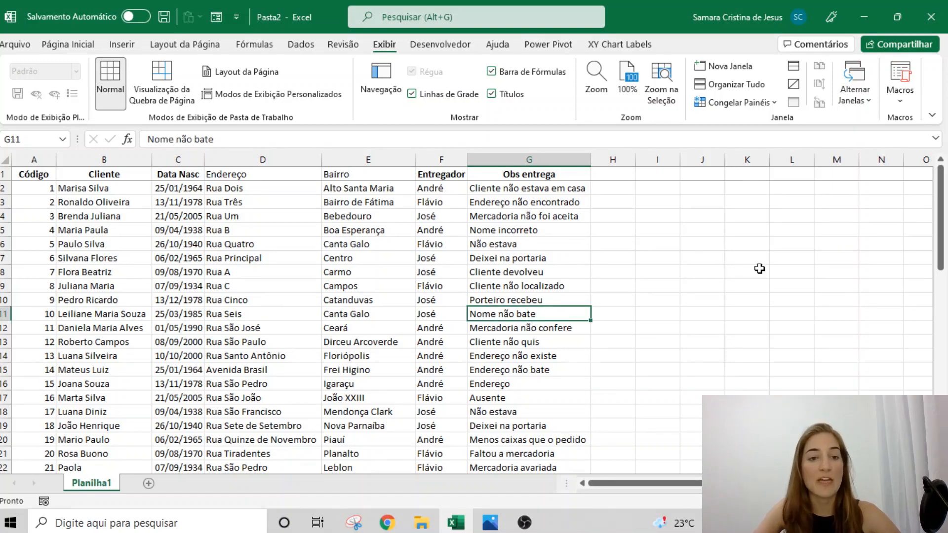
scroll(345, 336, down, 6)
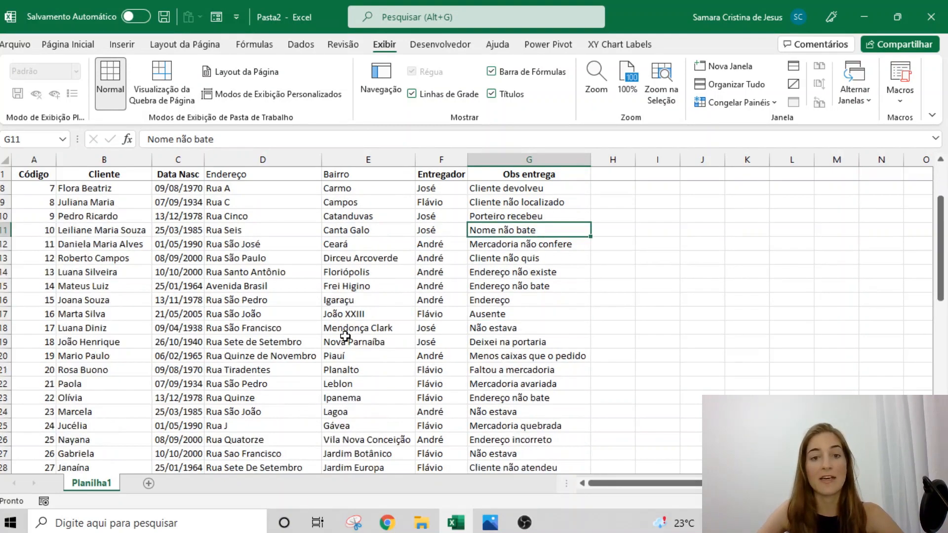
scroll(345, 336, down, 1)
scroll(345, 336, up, 7)
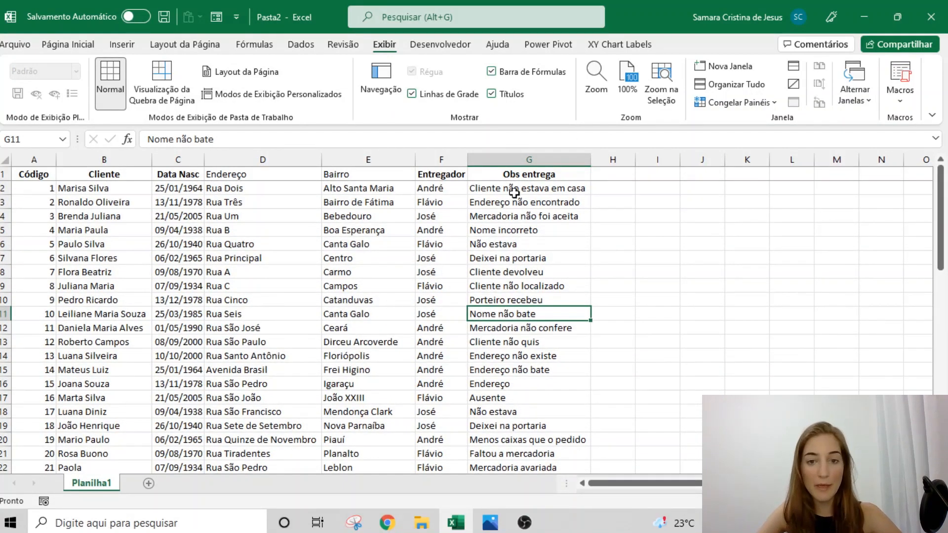
click(511, 158)
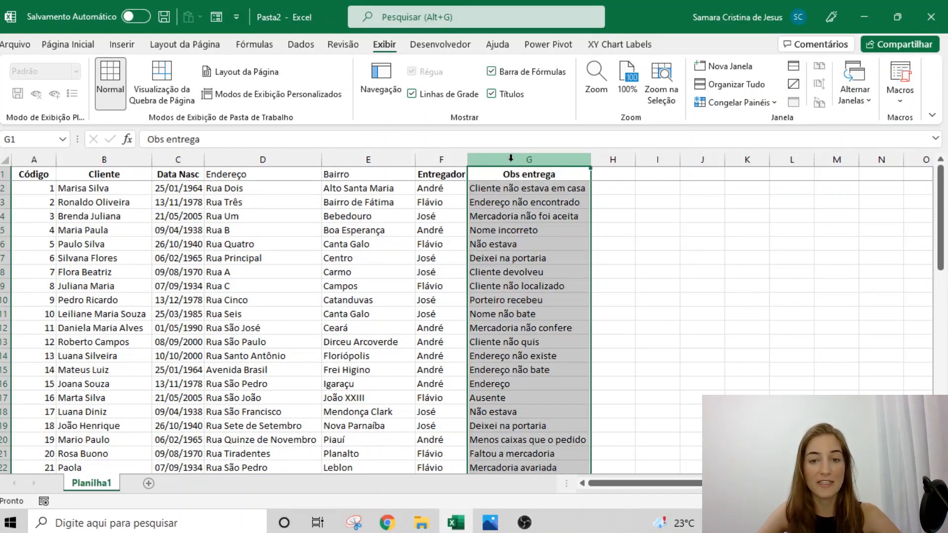
click(526, 215)
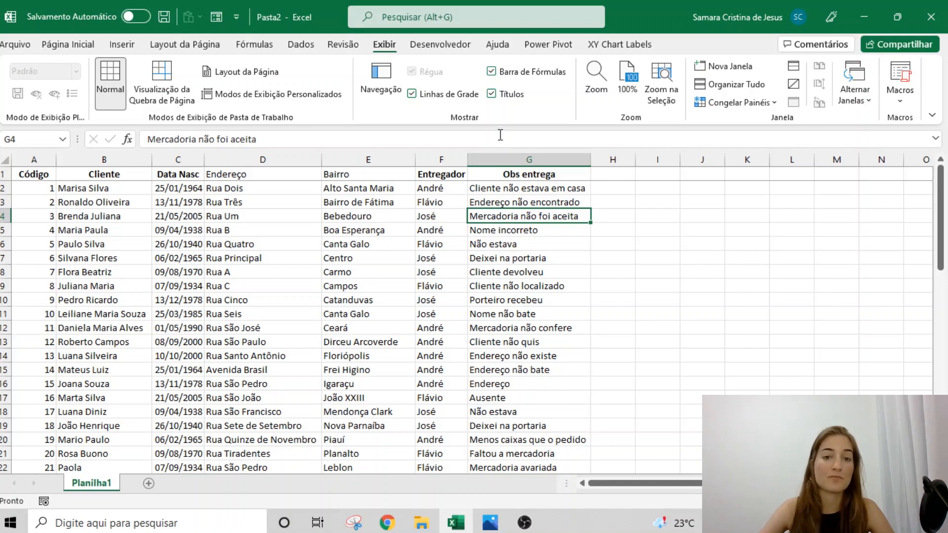
Step: Copy the whole Obs entrega column from Planilha1 into column A of a new worksheet
click(502, 157)
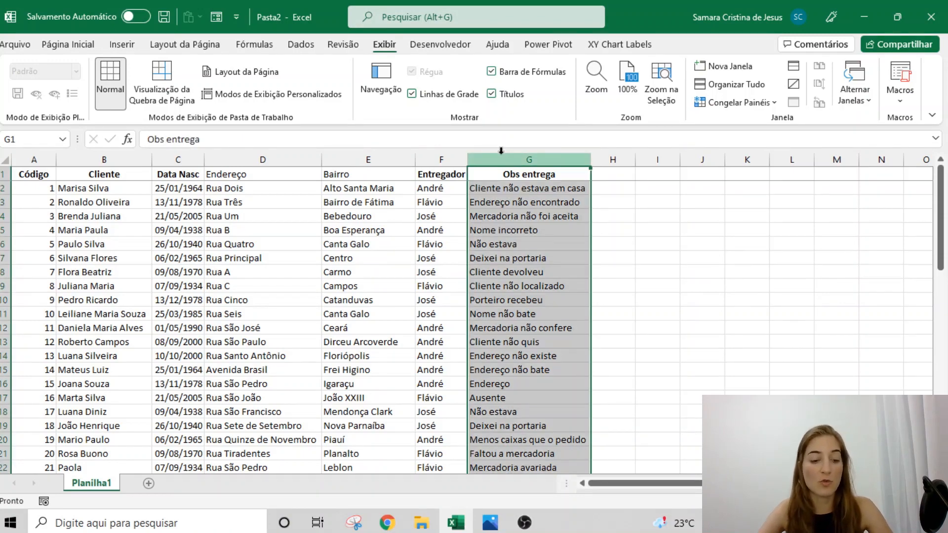
key(ctrl+c)
click(149, 483)
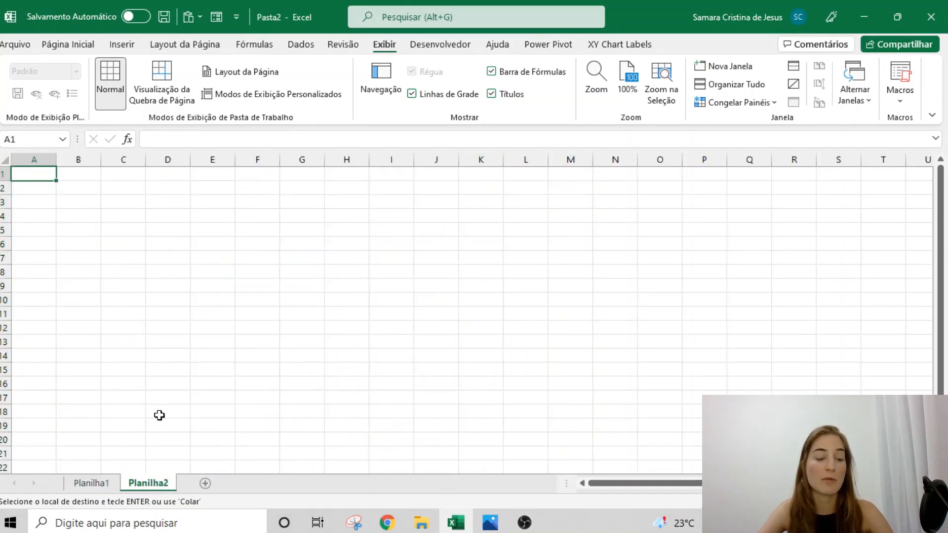
key(ctrl+v)
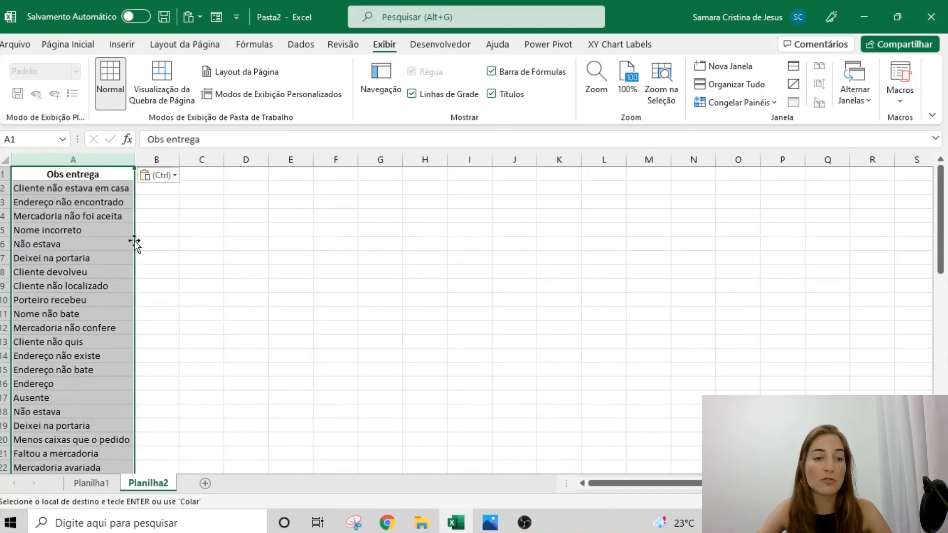
Step: Remove the duplicate values from the Obs entrega column in Planilha2, treating the first row as a header
ctrl+scroll(140, 243, up, 2)
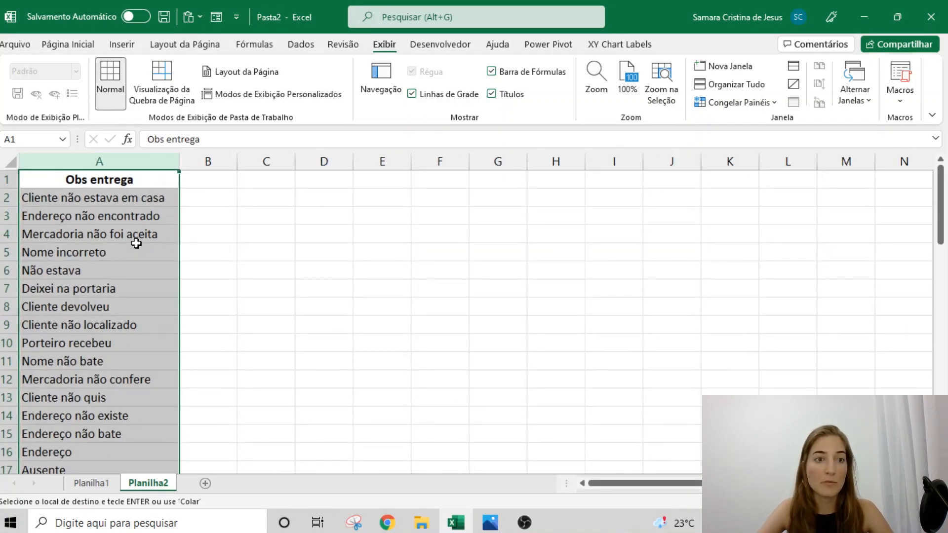
click(89, 45)
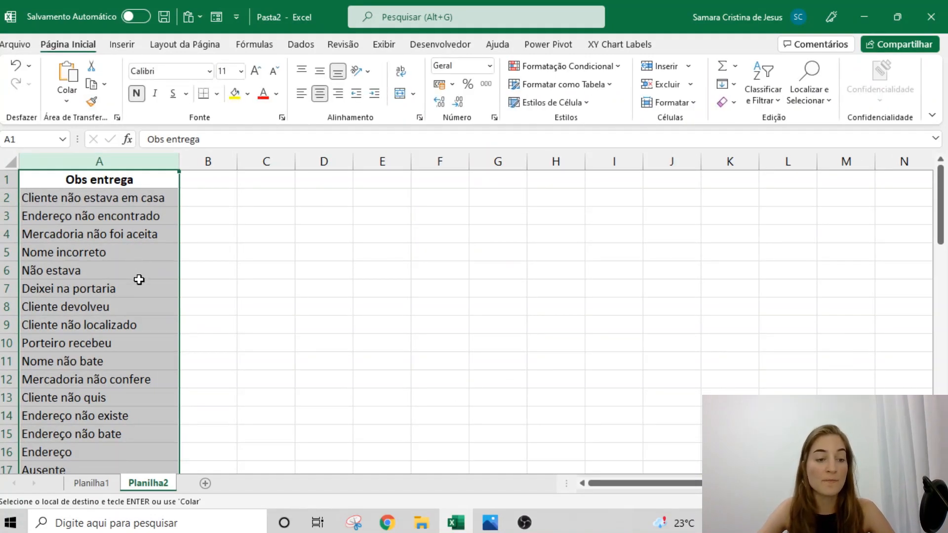
click(303, 46)
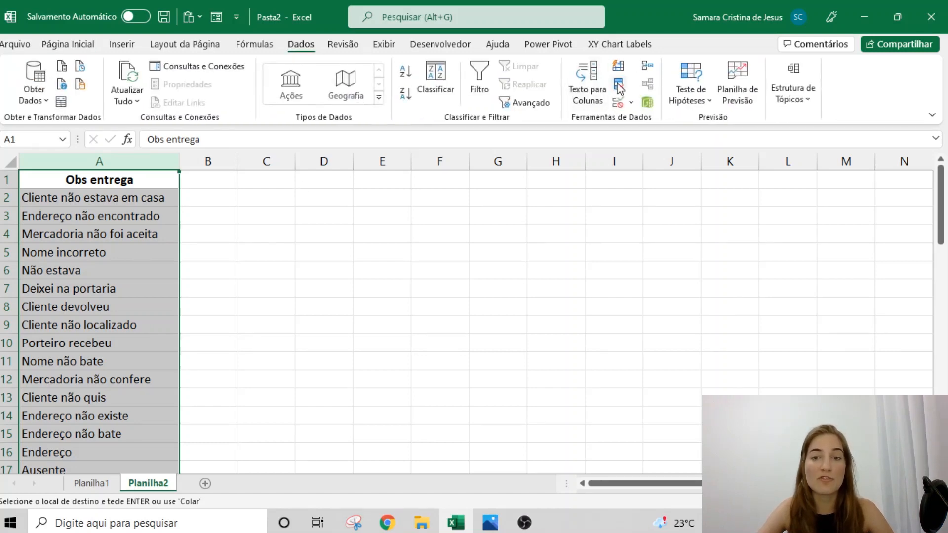
click(615, 84)
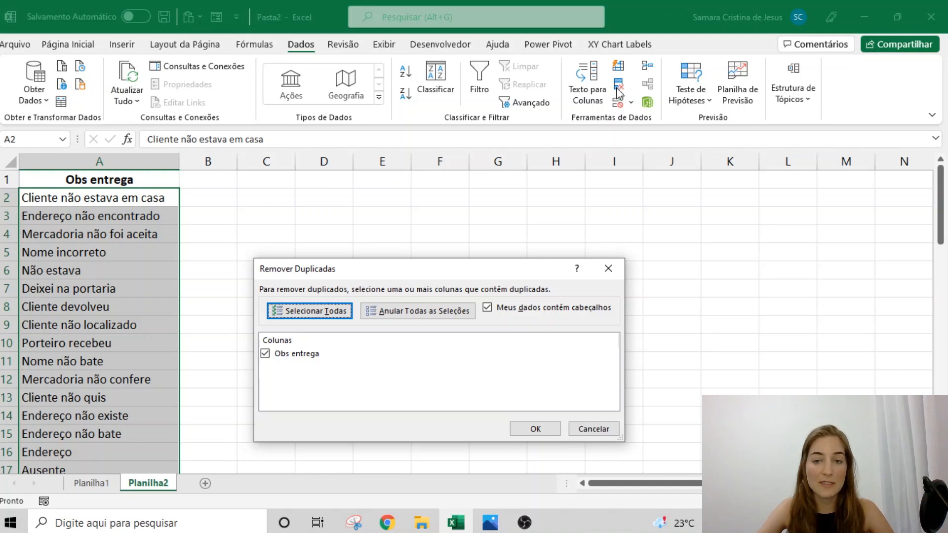
click(535, 427)
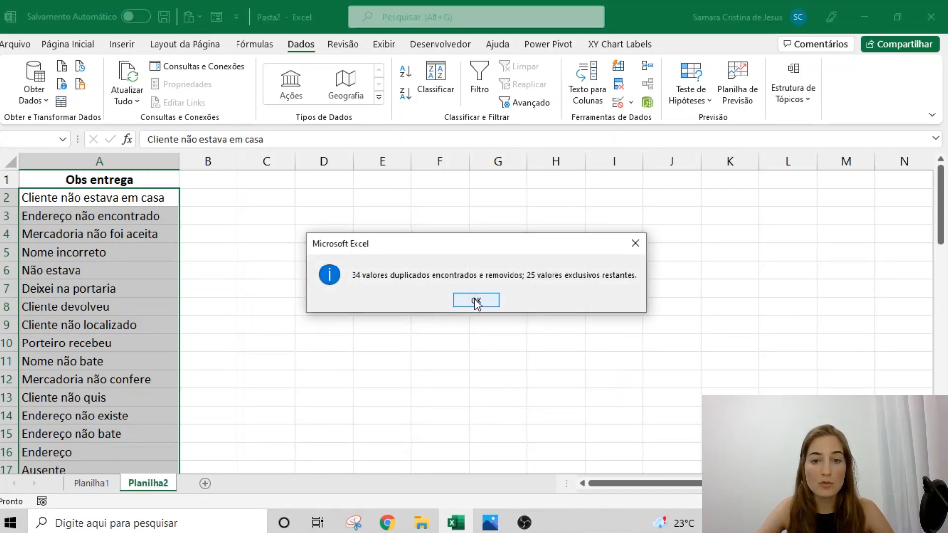
click(486, 302)
click(123, 285)
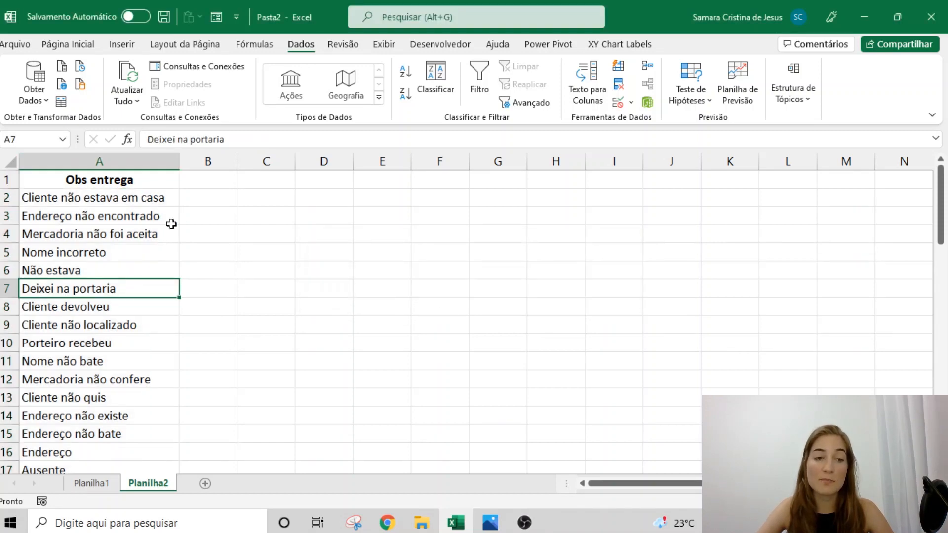
Step: Enter the header "Obs padrão" in B1 and widen column B to fit it
click(132, 180)
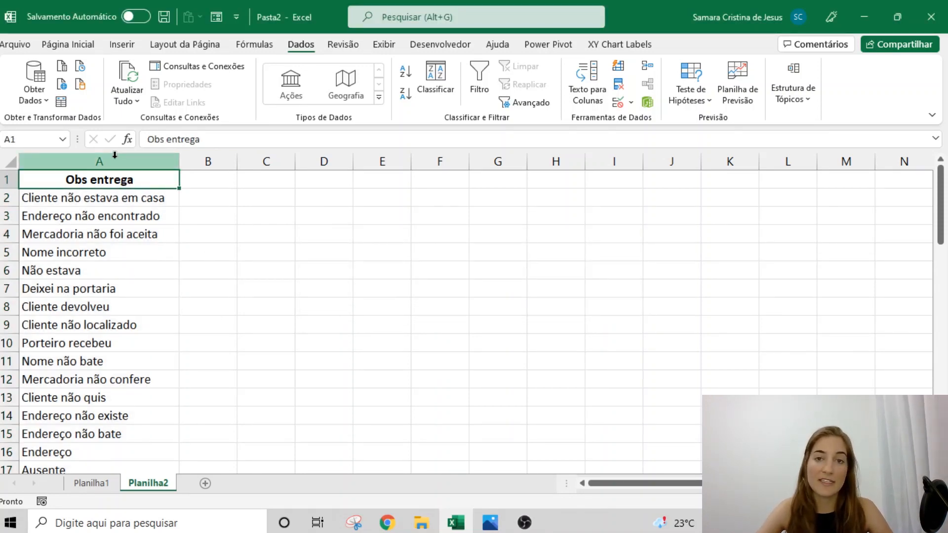
click(198, 179)
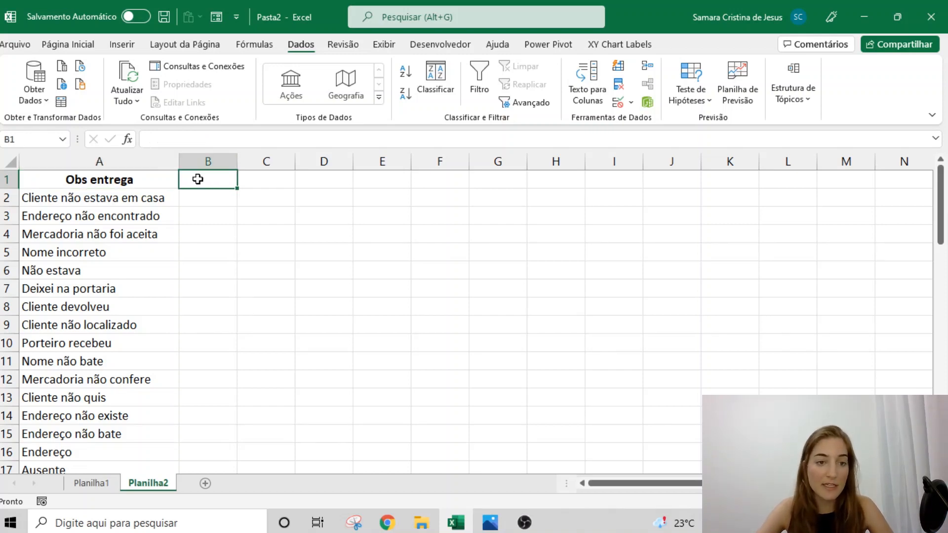
text(Obs padrão)
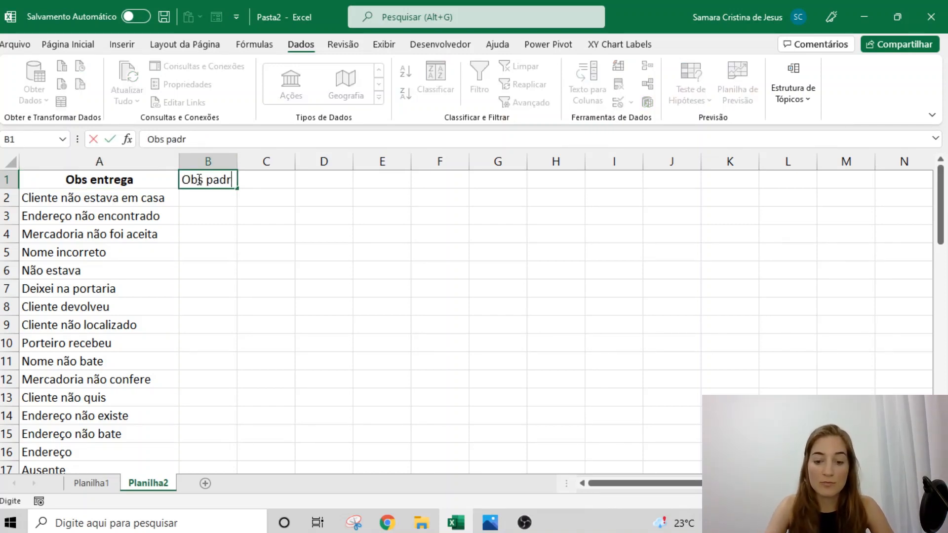
key(Return)
drag(237, 161, 270, 162)
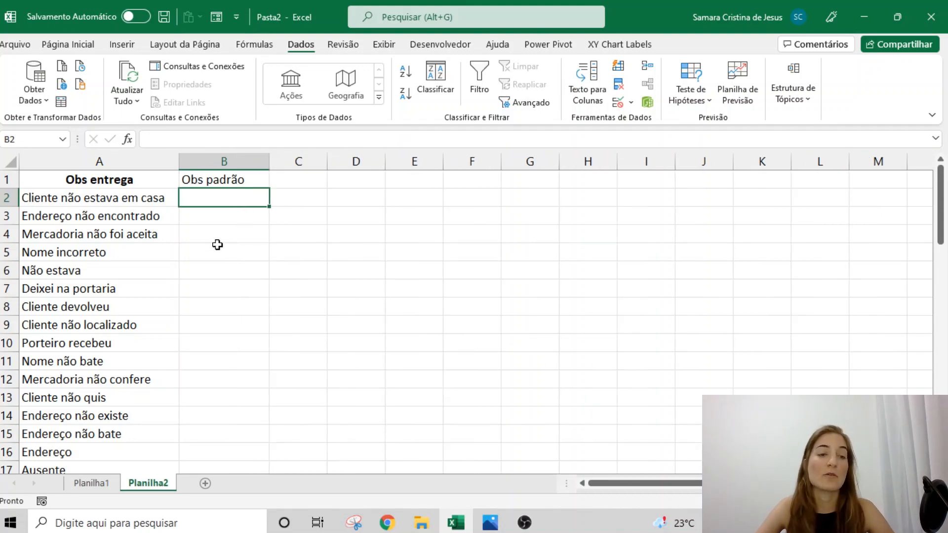
Step: Freeze the panes of Planilha2 above row 2 so the header row stays in view
click(153, 212)
click(146, 198)
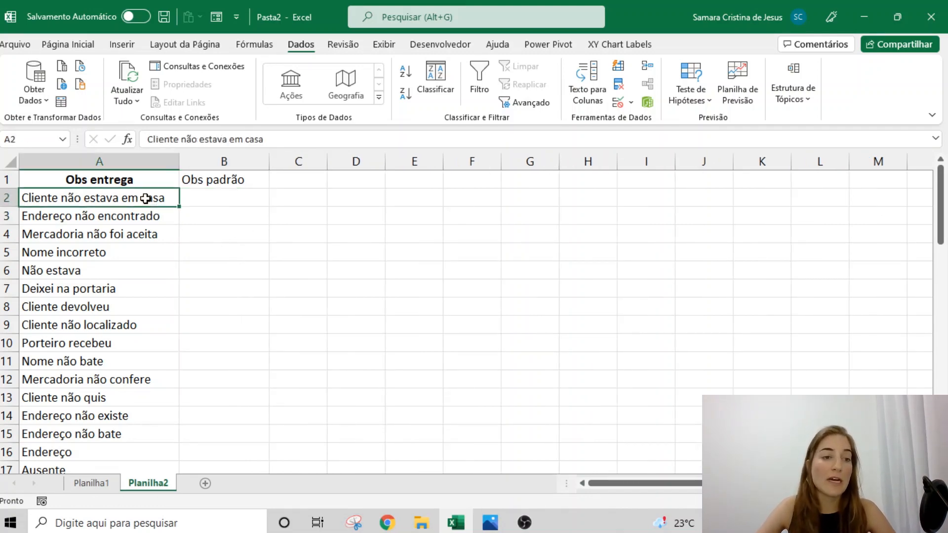
click(392, 46)
click(727, 105)
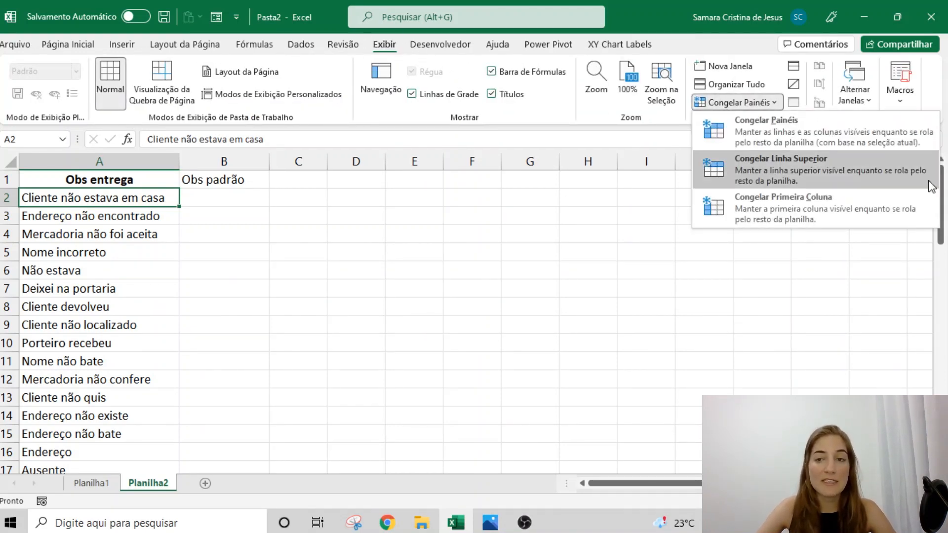
click(816, 133)
scroll(119, 217, down, 6)
scroll(119, 219, up, 5)
scroll(119, 219, up, 1)
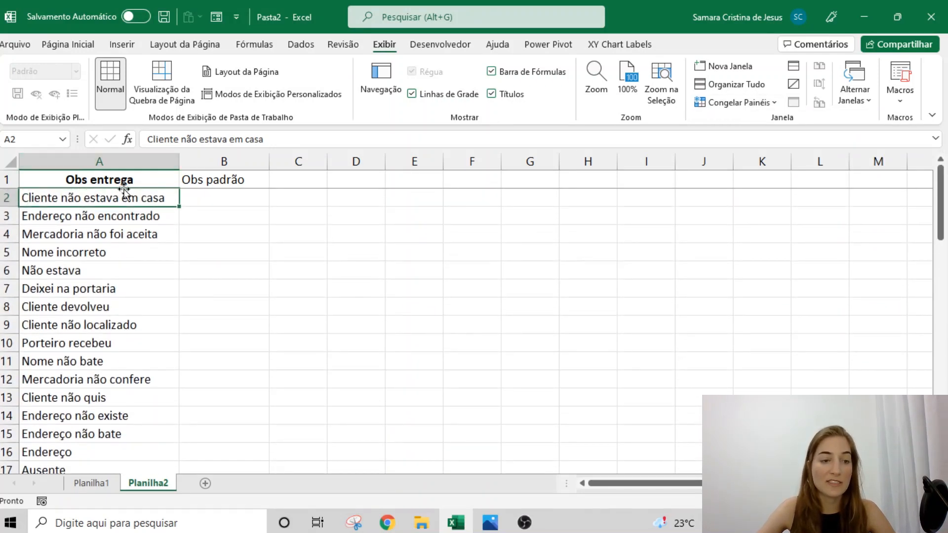
Step: Enter "Ausente" in B2 as the standard observation for "Cliente não estava em casa"
click(256, 194)
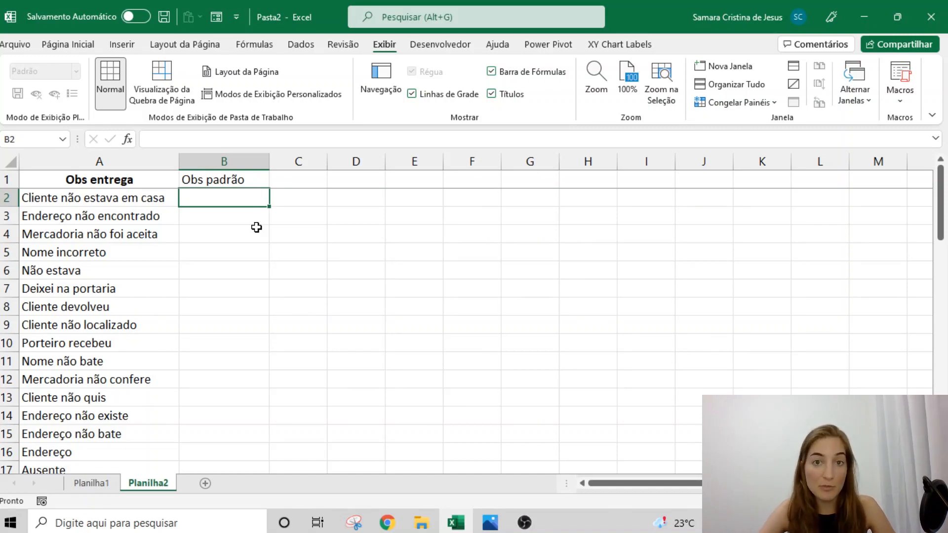
text(Ausente)
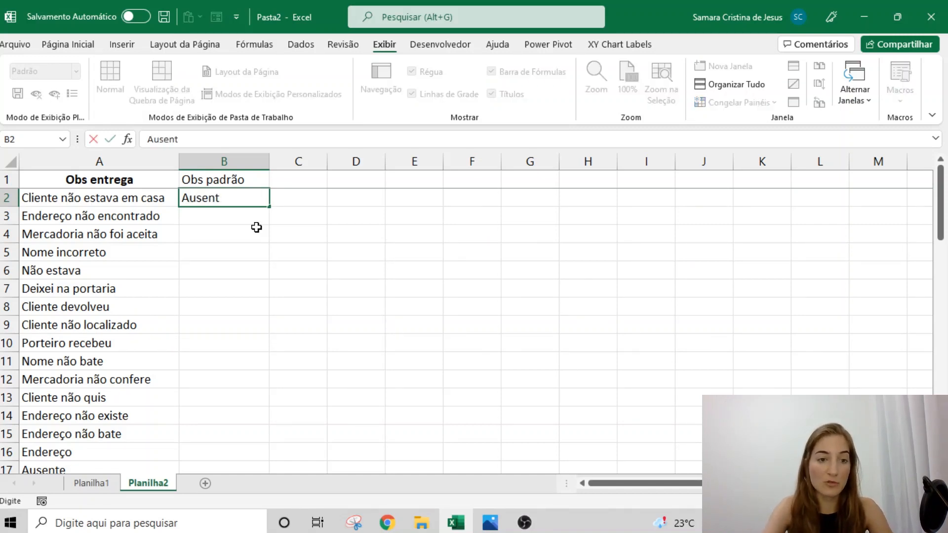
key(Return)
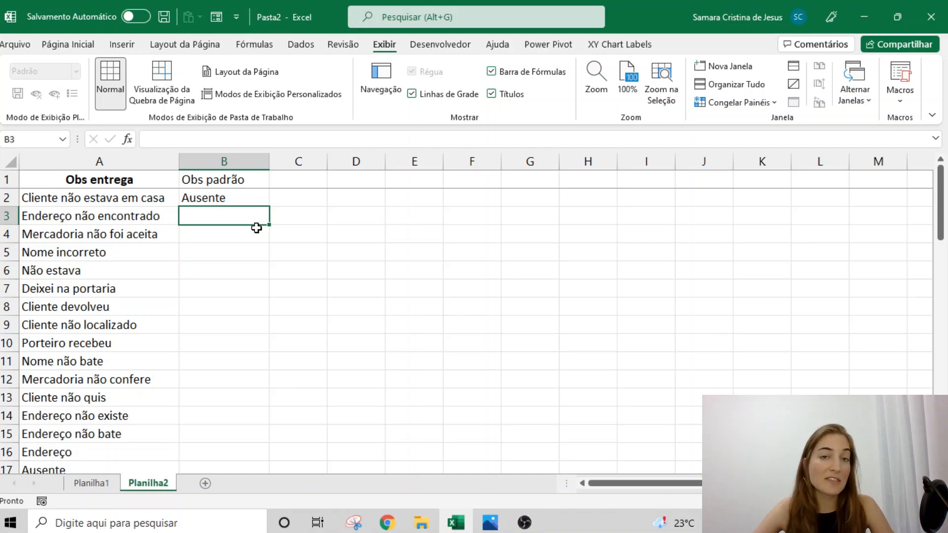
click(215, 195)
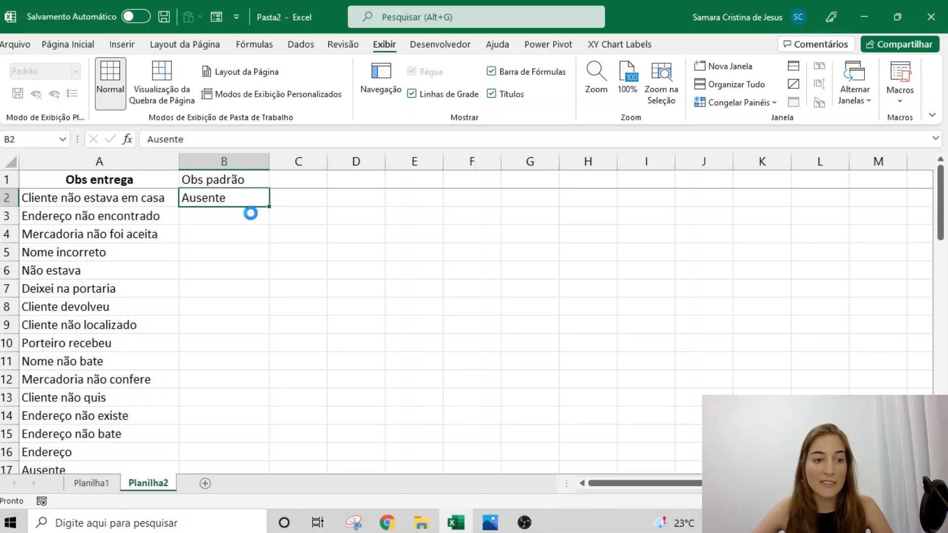
key(ctrl+c)
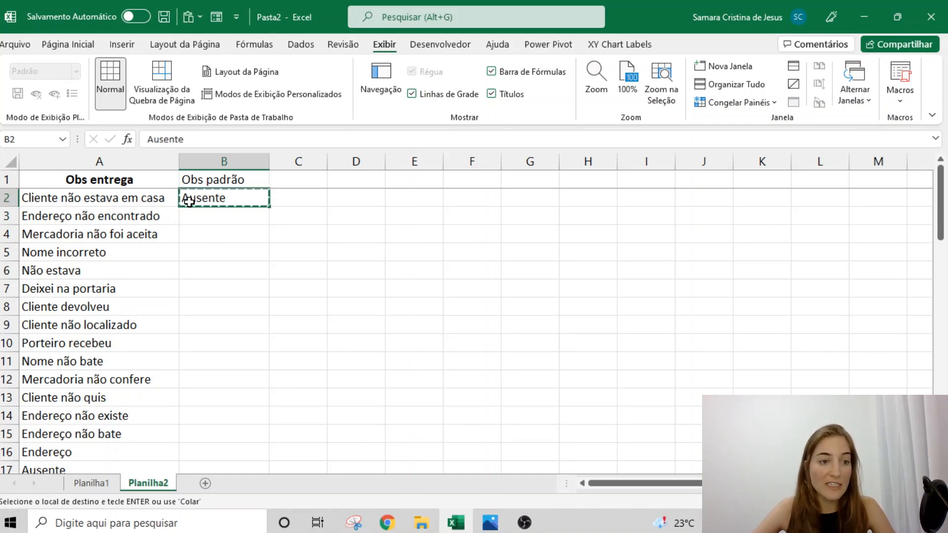
key(Escape)
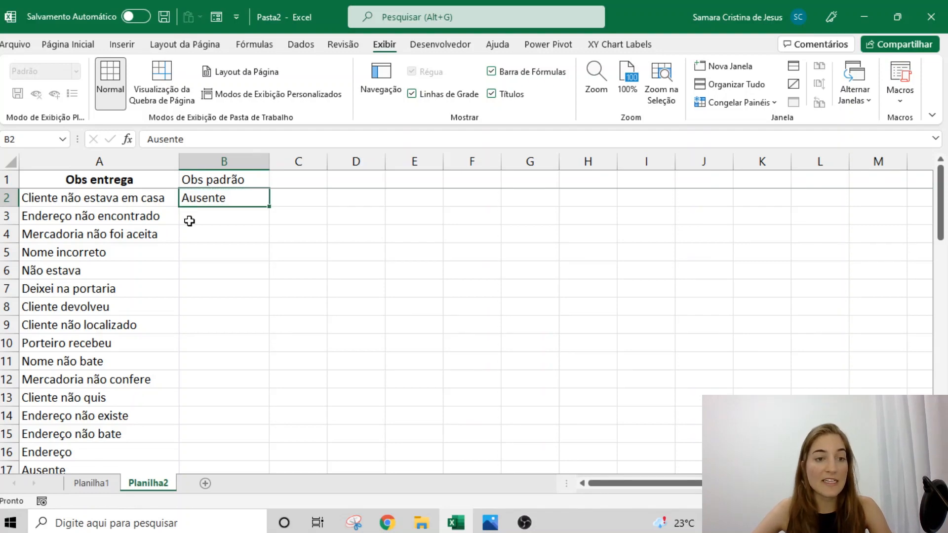
Step: Enter "Endereço diferente" in B3 for "Endereço não encontrado" and widen column B to fit the text
click(197, 217)
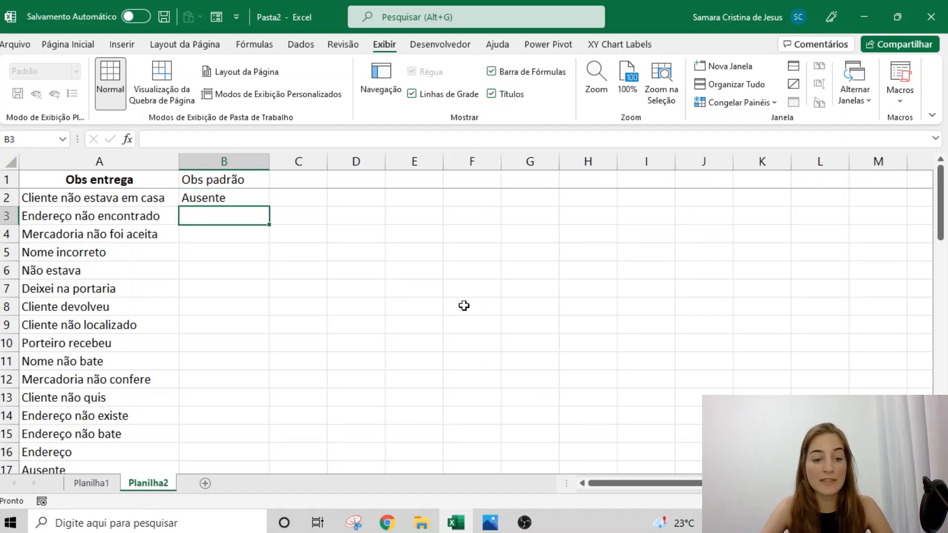
text(Ende)
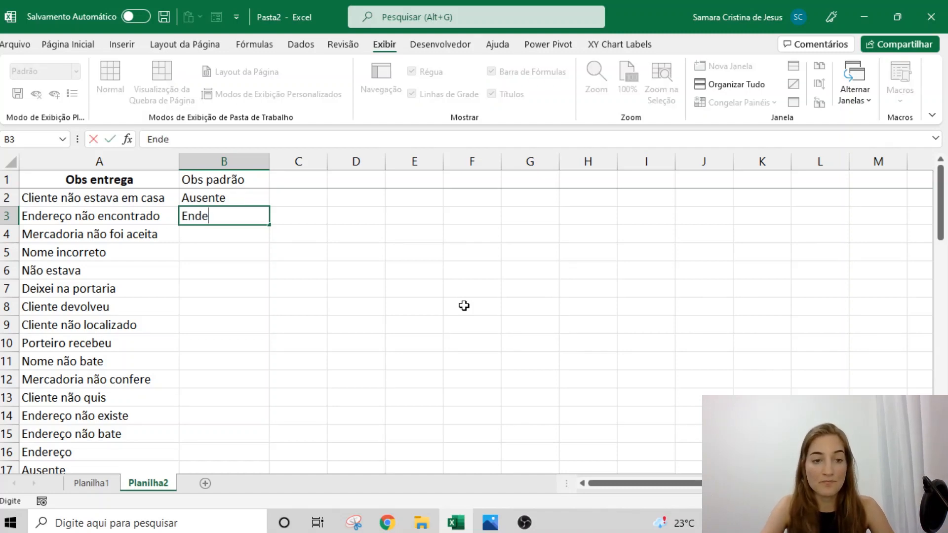
text(reço diferente)
key(Return)
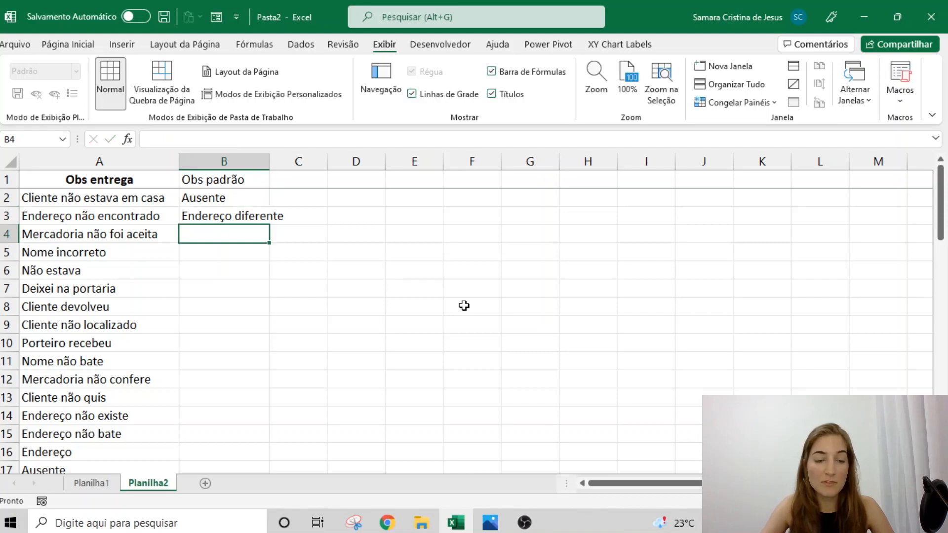
drag(269, 159, 290, 167)
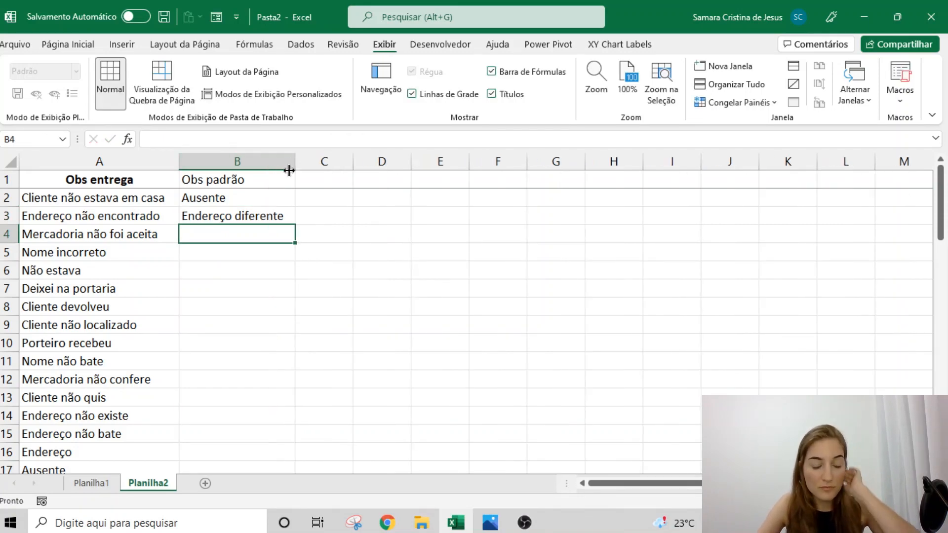
click(236, 253)
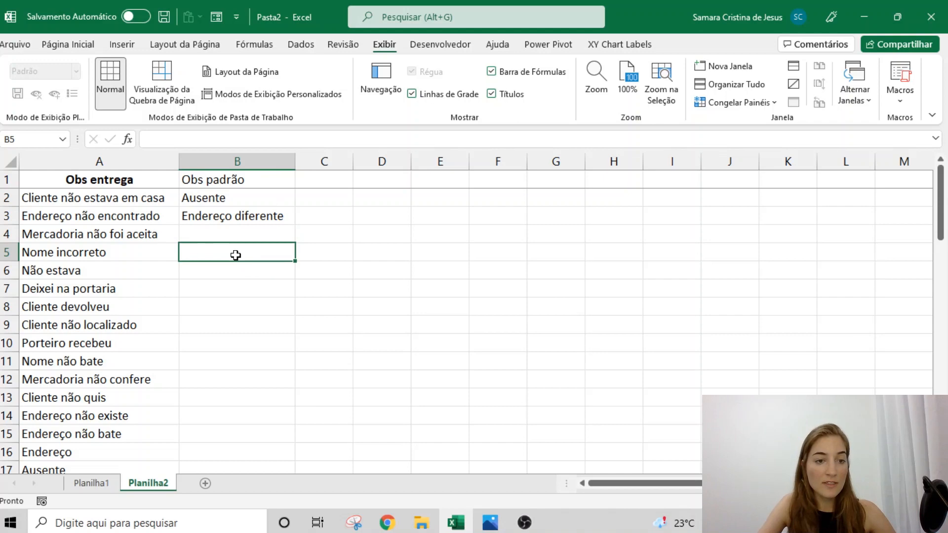
click(225, 216)
click(257, 253)
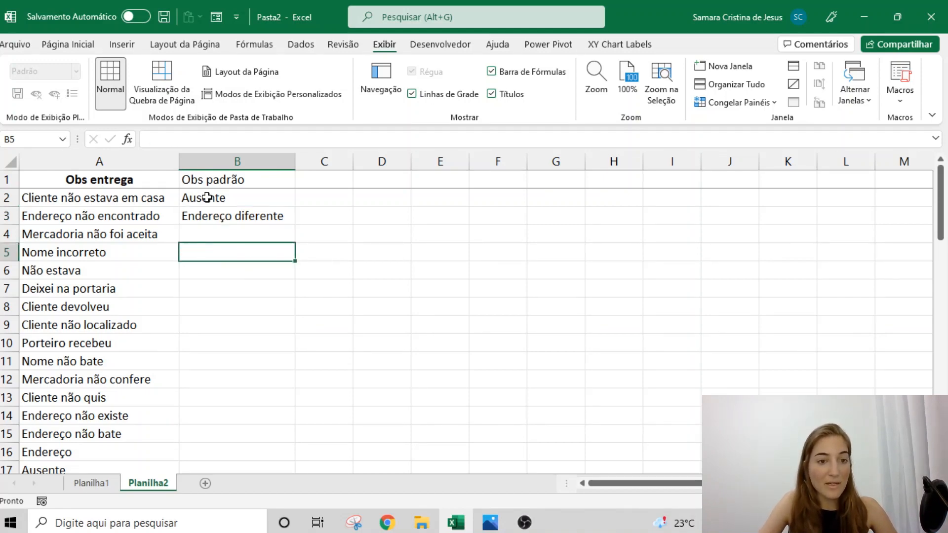
Step: Copy "Ausente" from B2 into B6 for "Não estava" and into B9 for "Cliente não localizado"
click(208, 199)
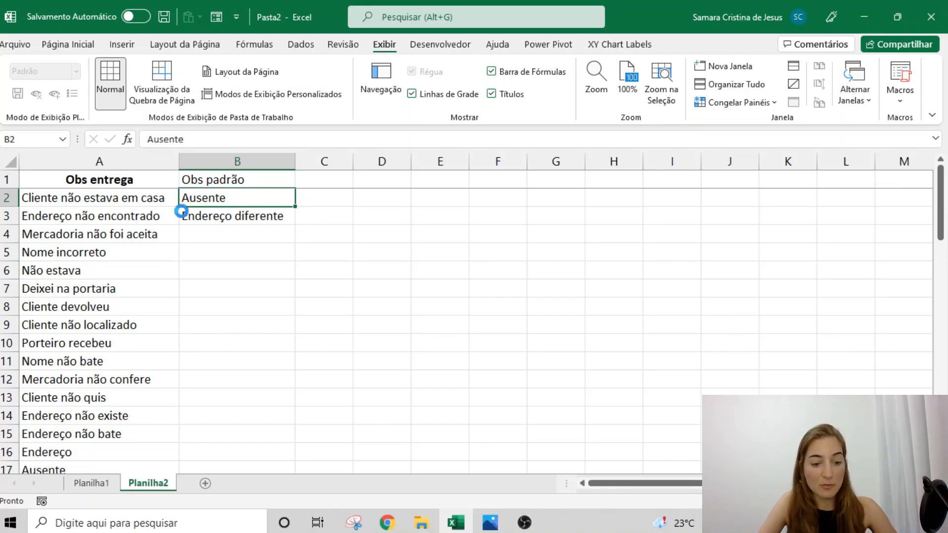
key(ctrl+c)
click(195, 252)
click(204, 271)
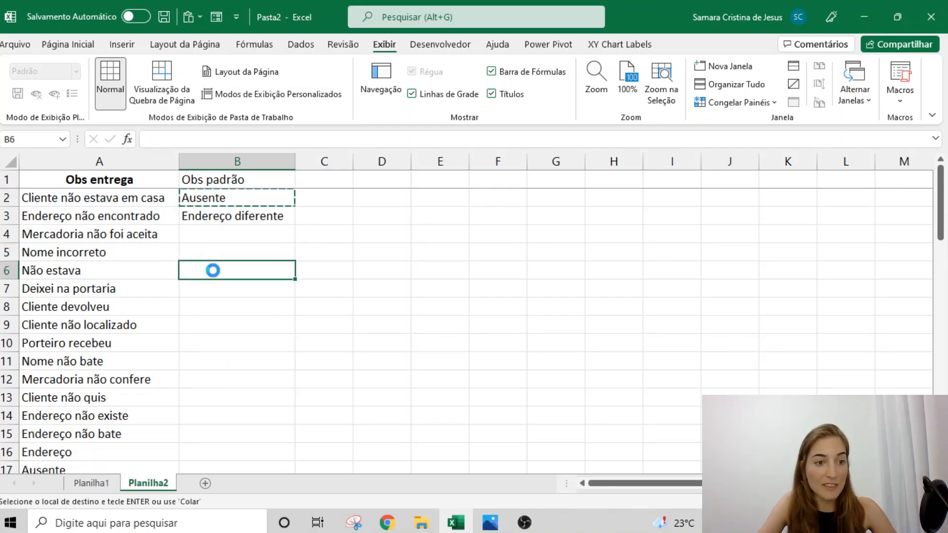
key(ctrl+v)
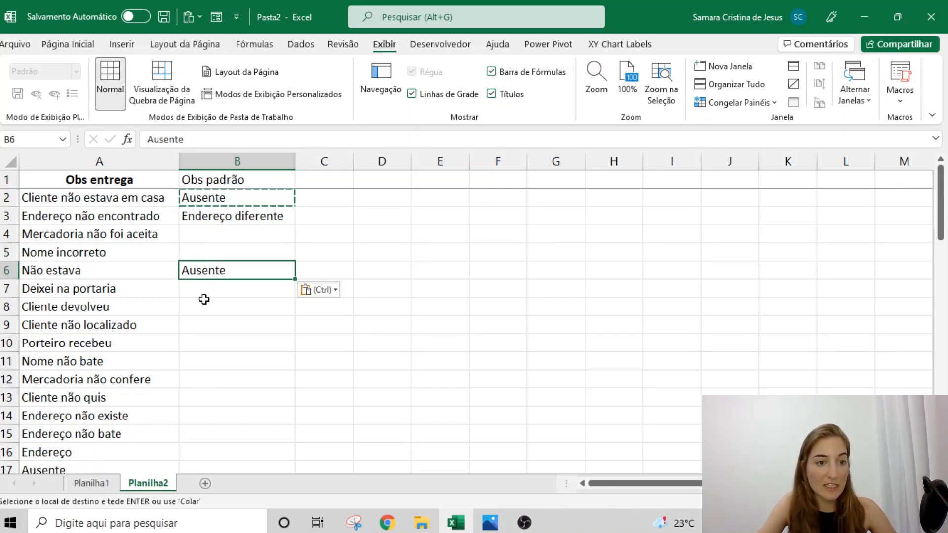
click(195, 324)
key(ctrl+v)
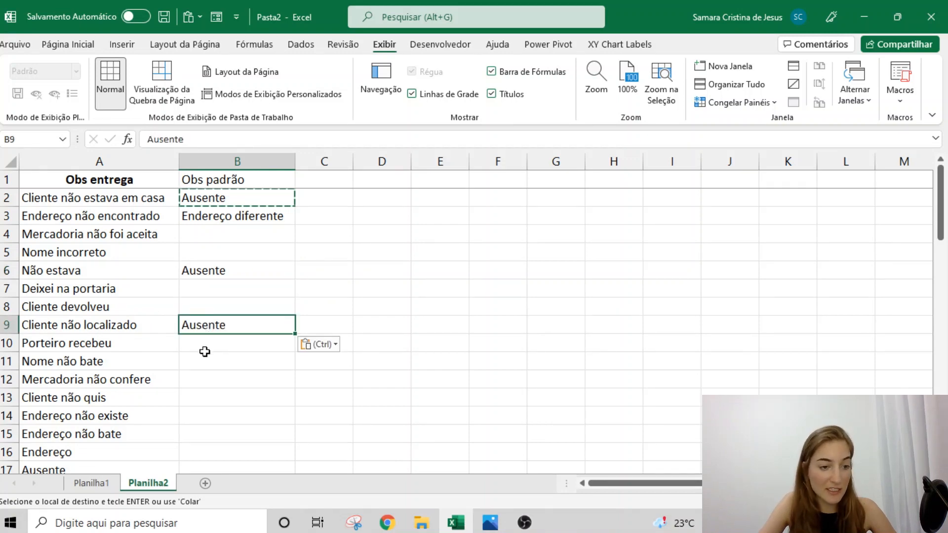
scroll(205, 352, down, 1)
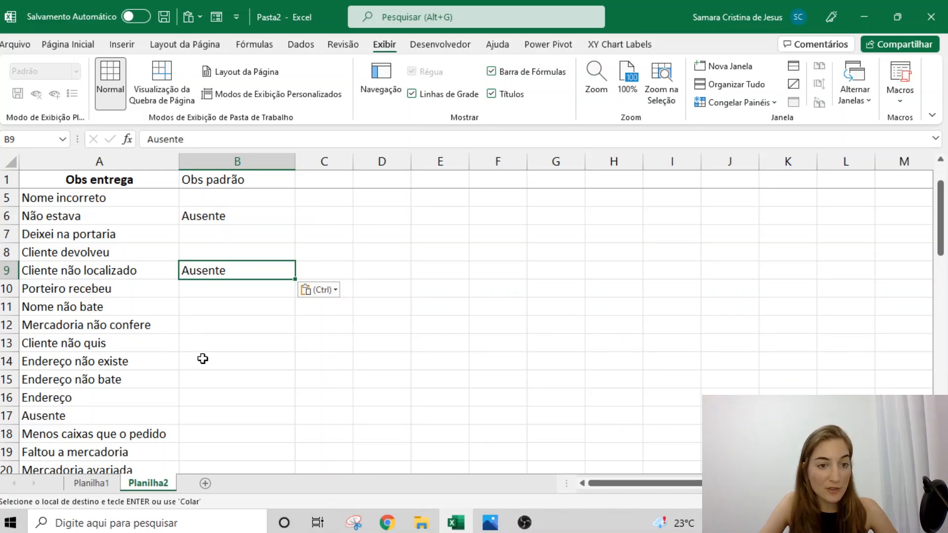
scroll(127, 387, down, 2)
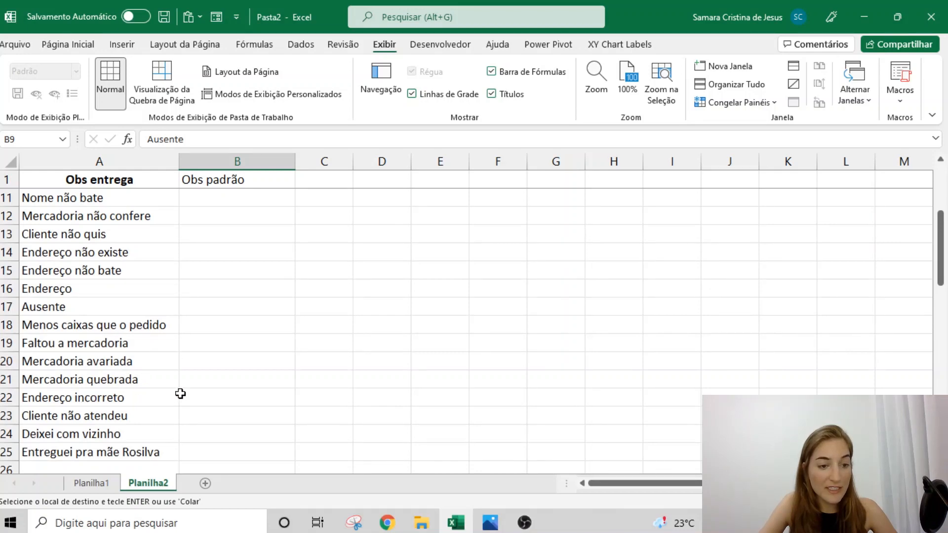
scroll(215, 396, up, 3)
key(Escape)
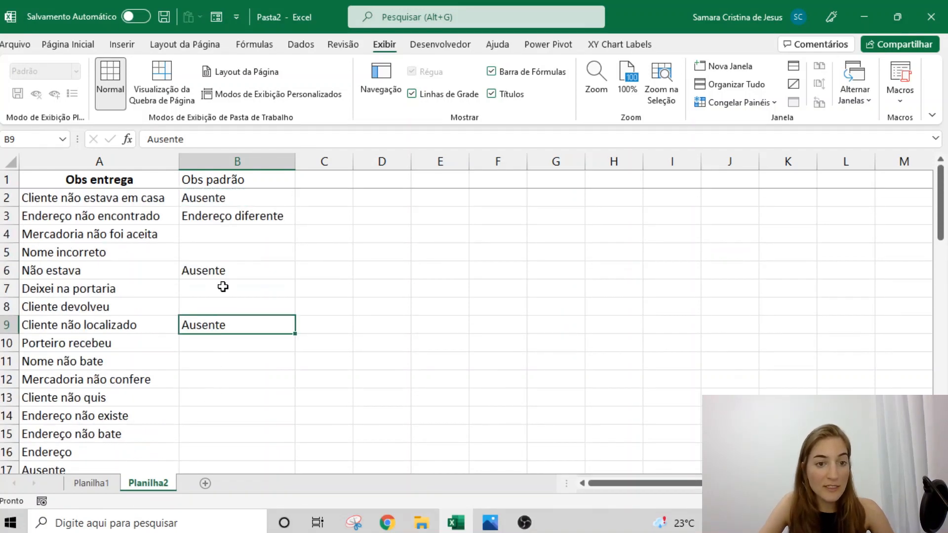
Step: Copy "Endereço diferente" from B3 into B22 as the standard observation for "Endereço incorreto"
click(203, 217)
key(ctrl+c)
scroll(227, 308, down, 2)
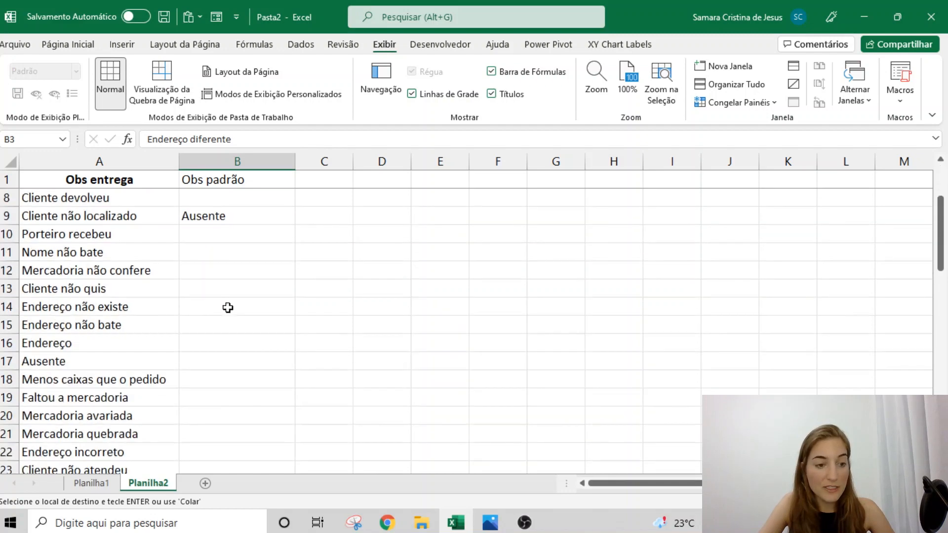
scroll(227, 307, down, 2)
click(191, 343)
key(ctrl+v)
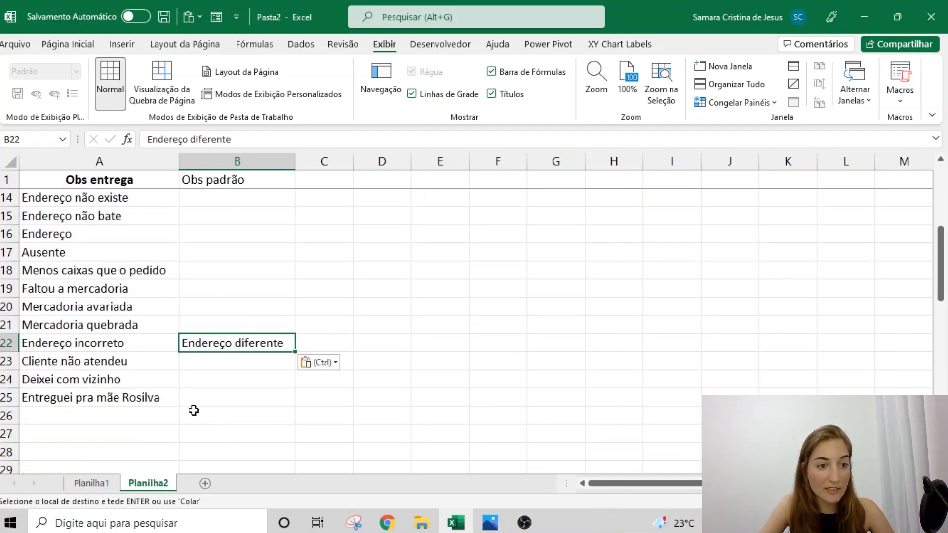
scroll(189, 396, up, 4)
key(Escape)
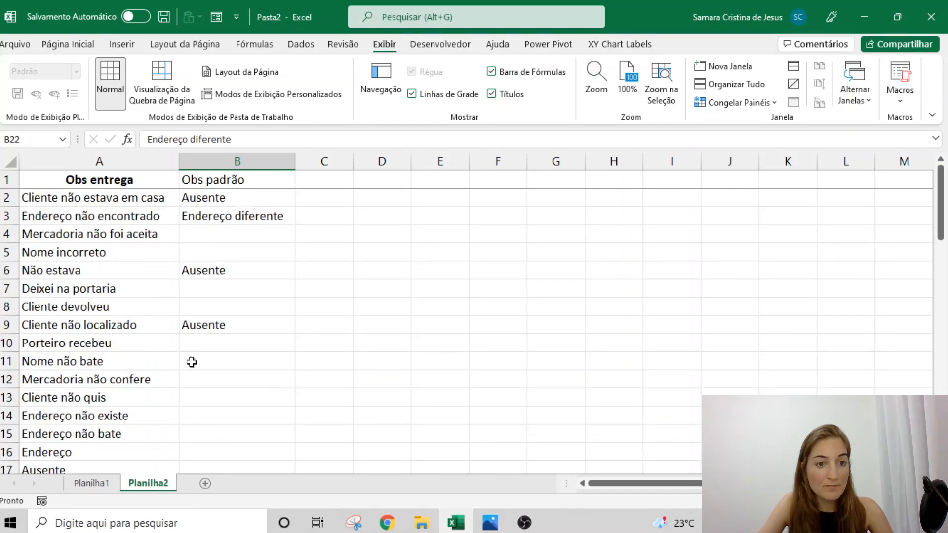
Step: Copy "Ausente" from B6 into B23 as the standard observation for "Cliente não atendeu"
click(206, 273)
key(ctrl+c)
scroll(237, 334, down, 3)
click(186, 416)
key(ctrl+v)
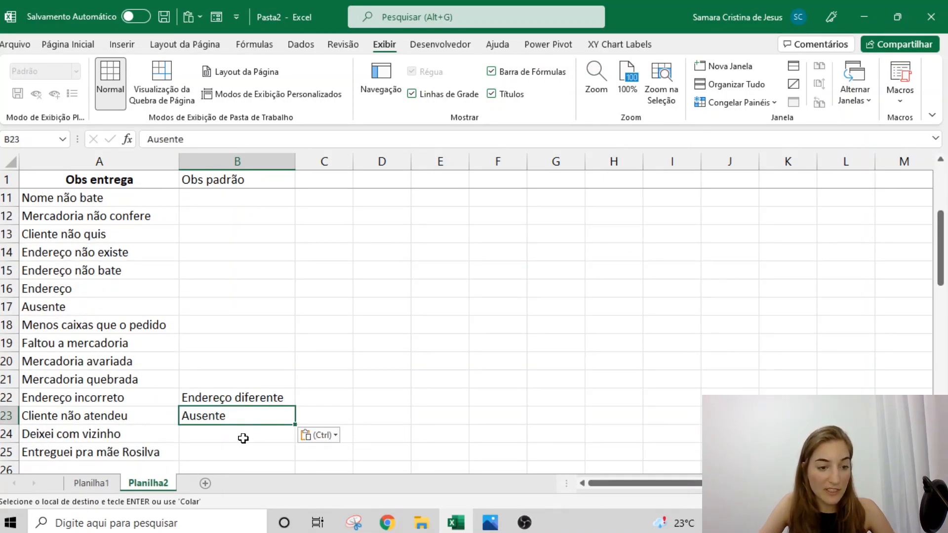
key(Escape)
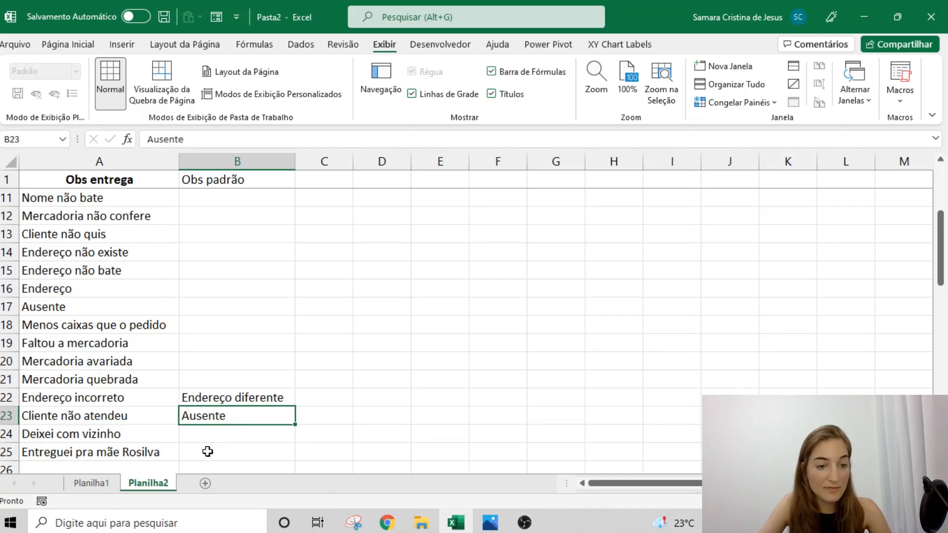
Step: Enter "Entregou para outra pessoa" in B24 as the standard observation for "Deixei com vizinho"
scroll(210, 438, up, 3)
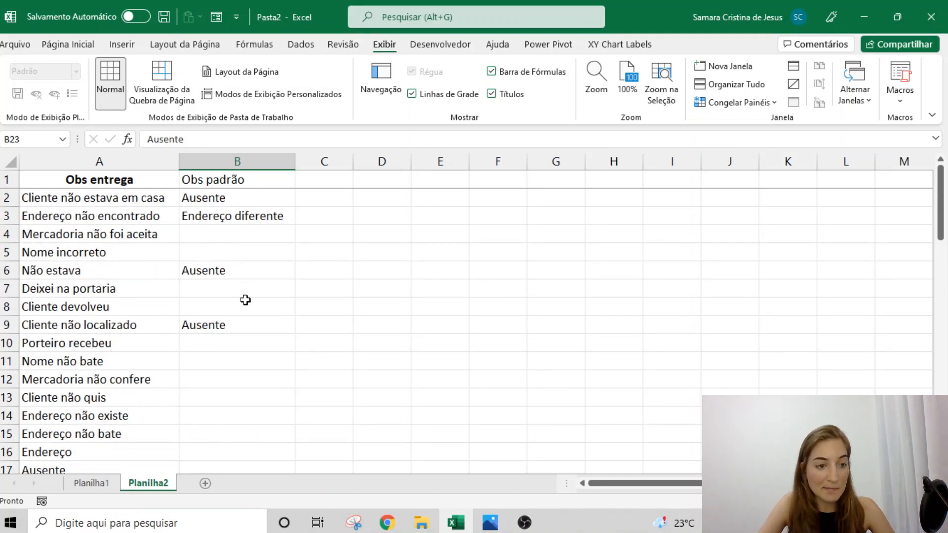
scroll(207, 385, down, 2)
scroll(208, 385, down, 1)
scroll(252, 380, down, 1)
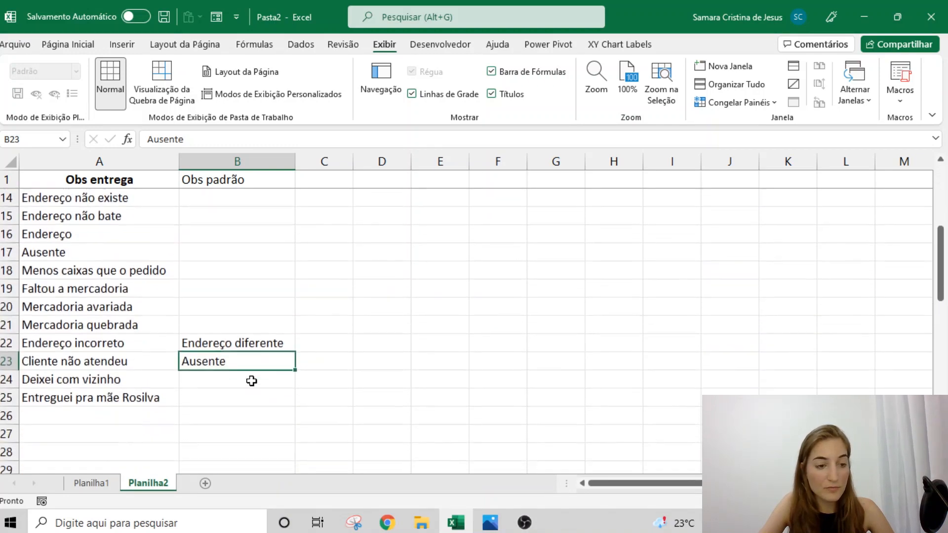
click(224, 381)
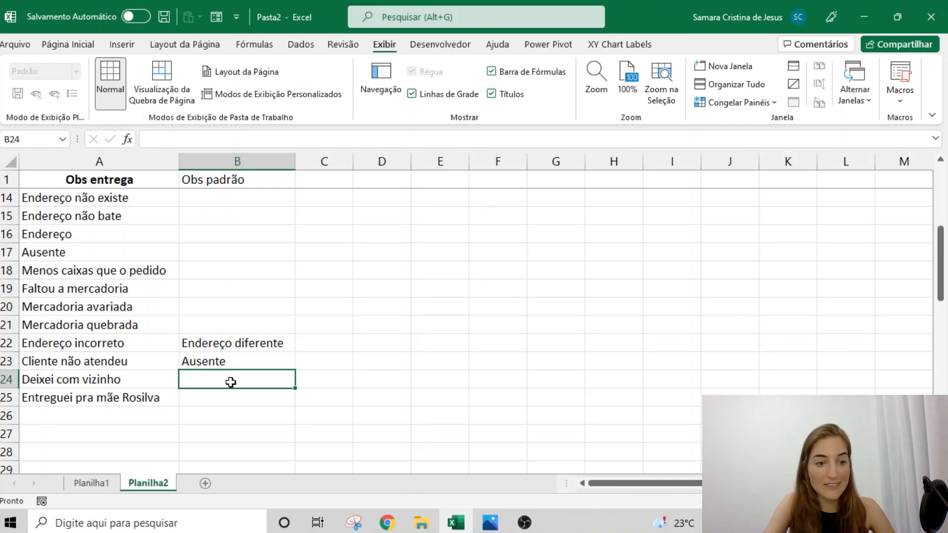
text(Entro)
text(gou apra)
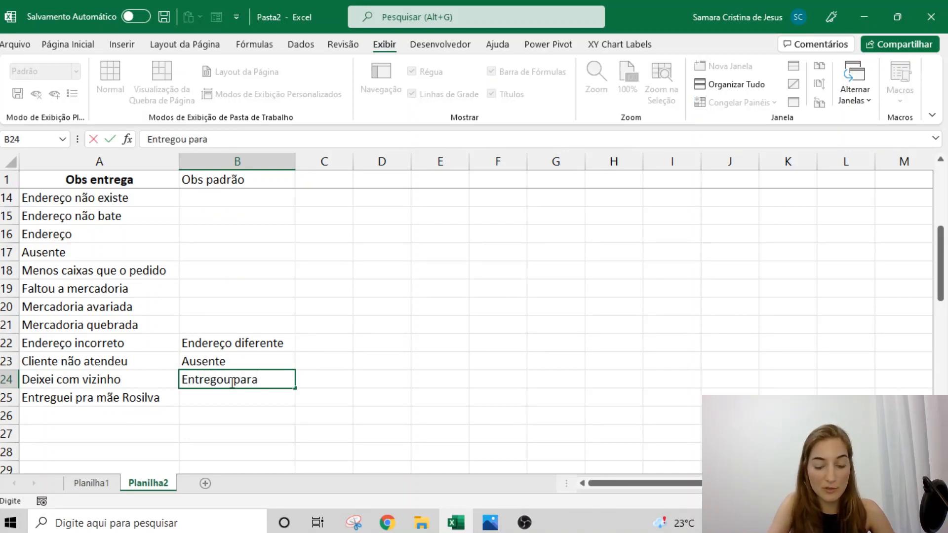
key(BackSpace)
key(BackSpace)
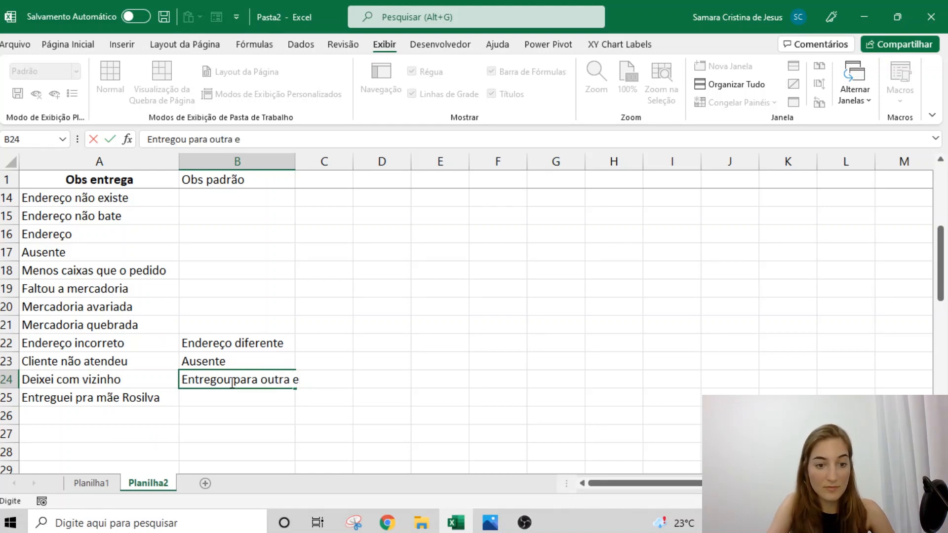
text(outra pessoa)
key(Return)
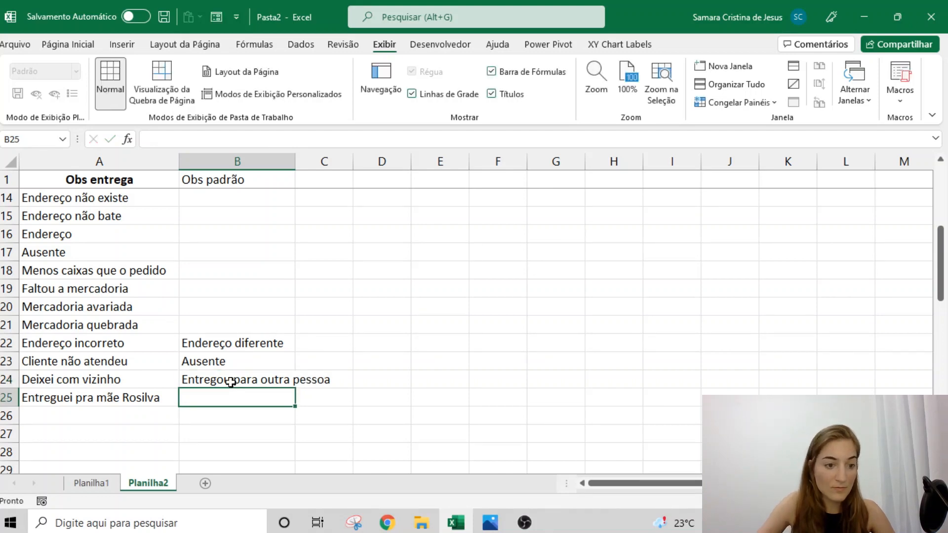
Step: Copy "Entregou para outra pessoa" from B24 into B25 for the last delivery observation in the list
click(231, 382)
key(ctrl+c)
click(223, 395)
key(ctrl+v)
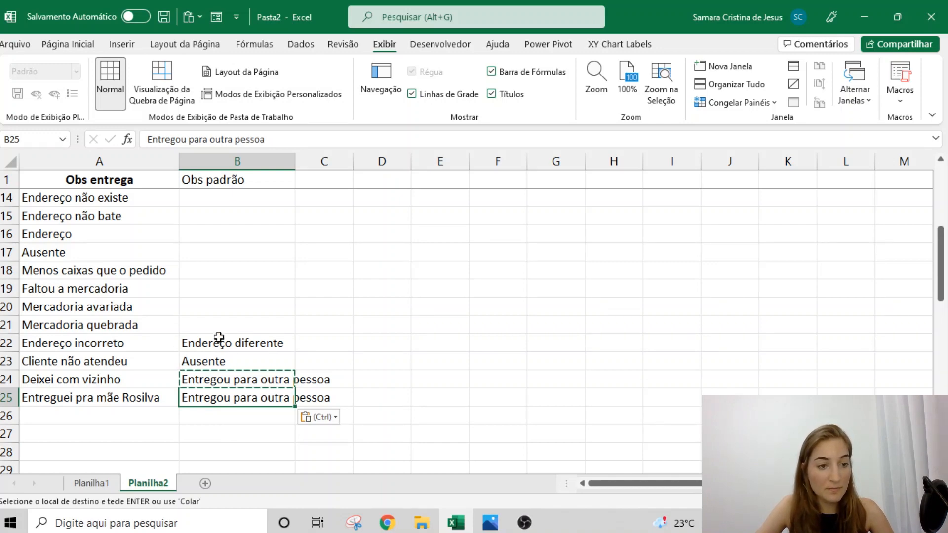
Step: Copy "Ausente" from A17 into B17 as its own standard observation
click(63, 252)
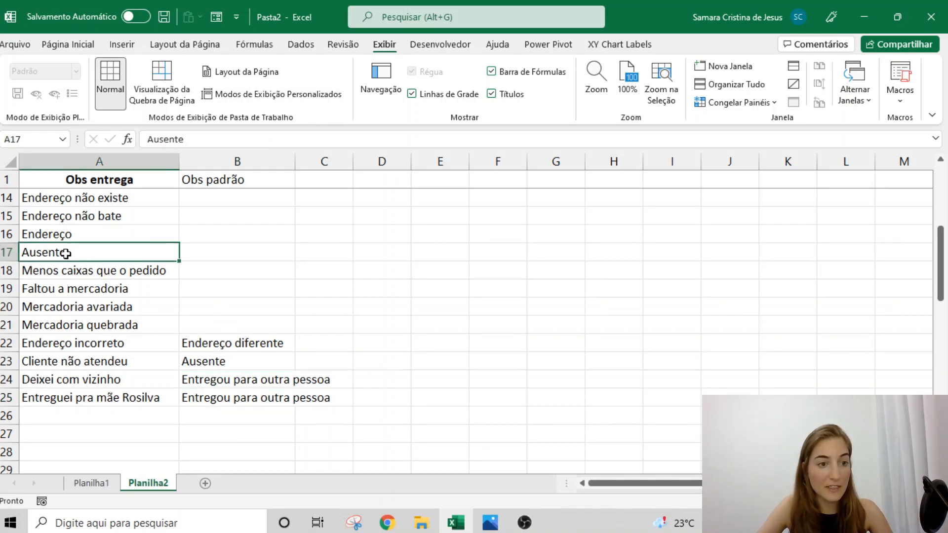
key(ctrl+c)
click(202, 244)
key(ctrl+v)
key(Escape)
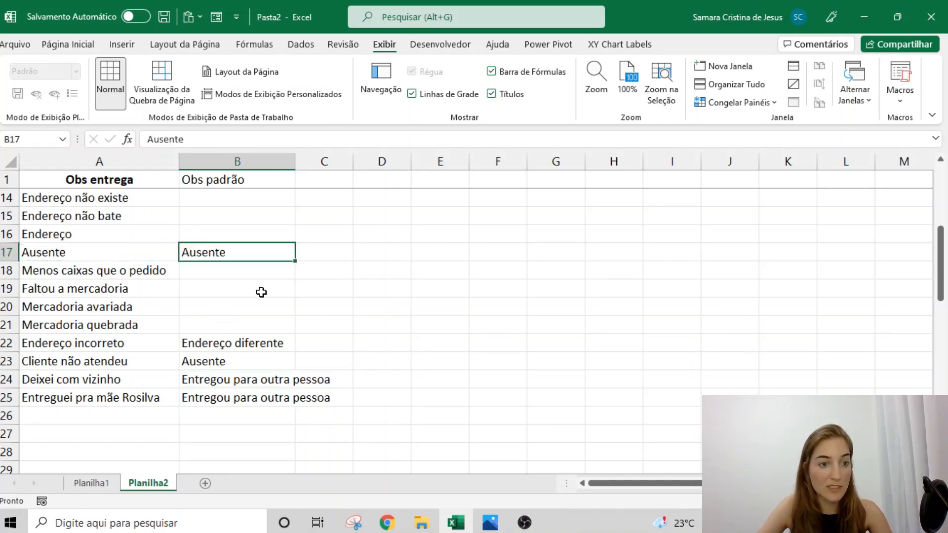
Step: Copy "Endereço diferente" from B3 into B14, B15 and B16 for "Endereço não existe", "Endereço não bate" and "Endereço"
scroll(261, 293, up, 3)
scroll(261, 293, up, 1)
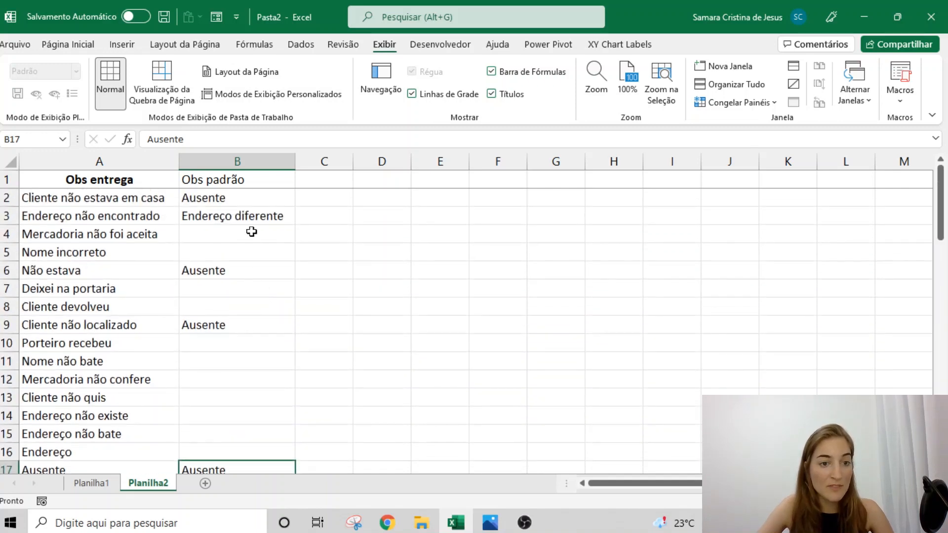
click(250, 210)
key(ctrl+c)
click(191, 415)
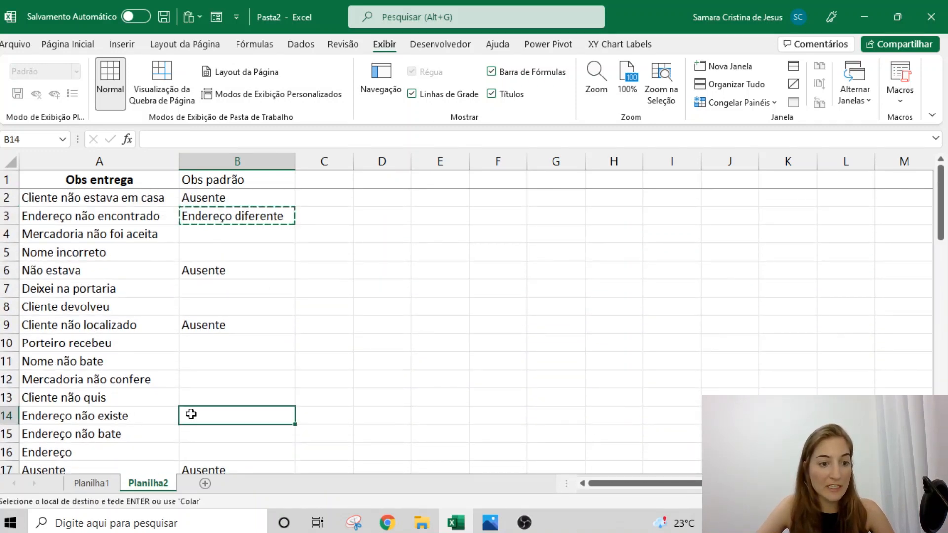
key(ctrl+v)
click(195, 434)
key(ctrl+v)
scroll(229, 423, down, 2)
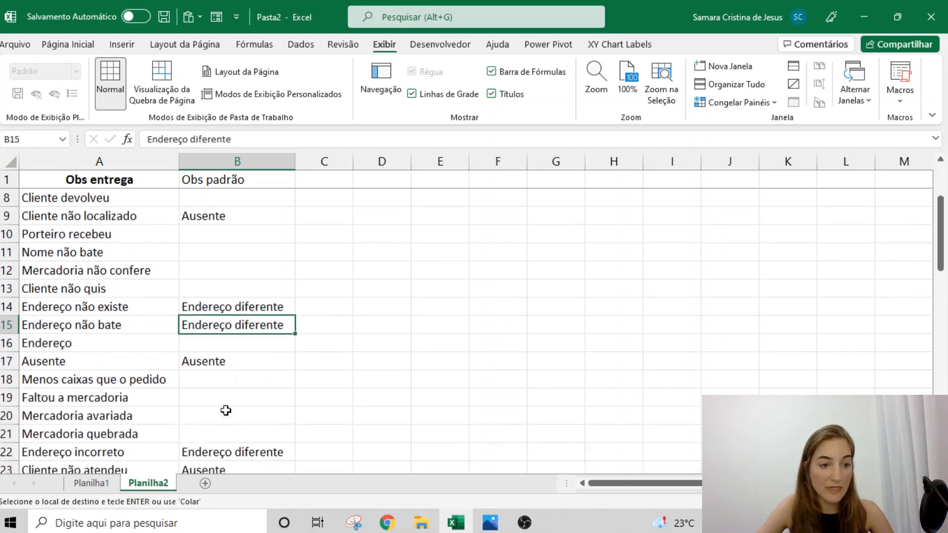
click(202, 346)
key(ctrl+v)
scroll(203, 380, down, 2)
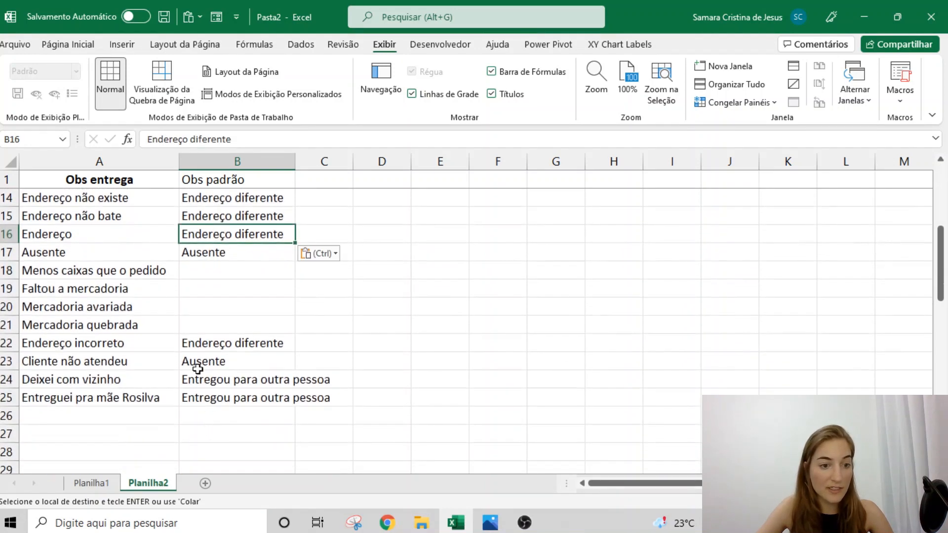
scroll(183, 348, up, 4)
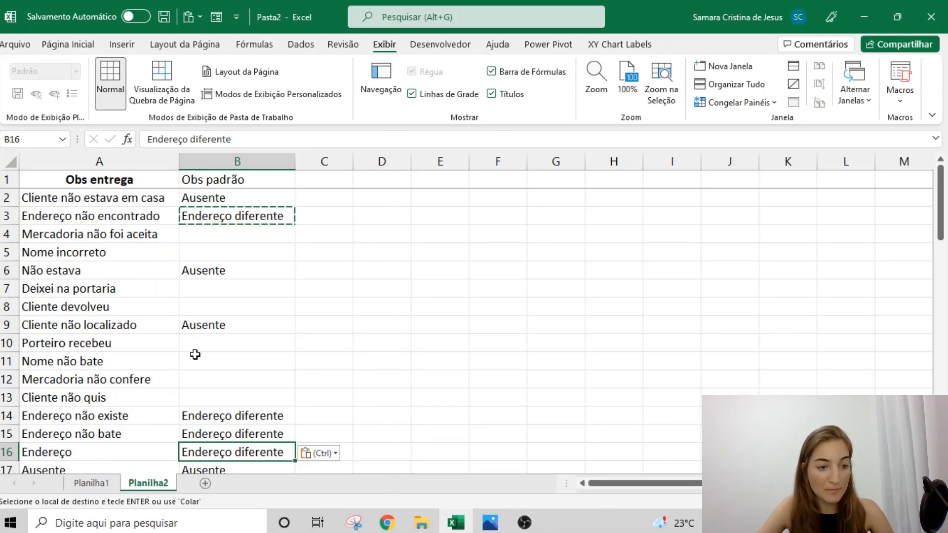
key(Escape)
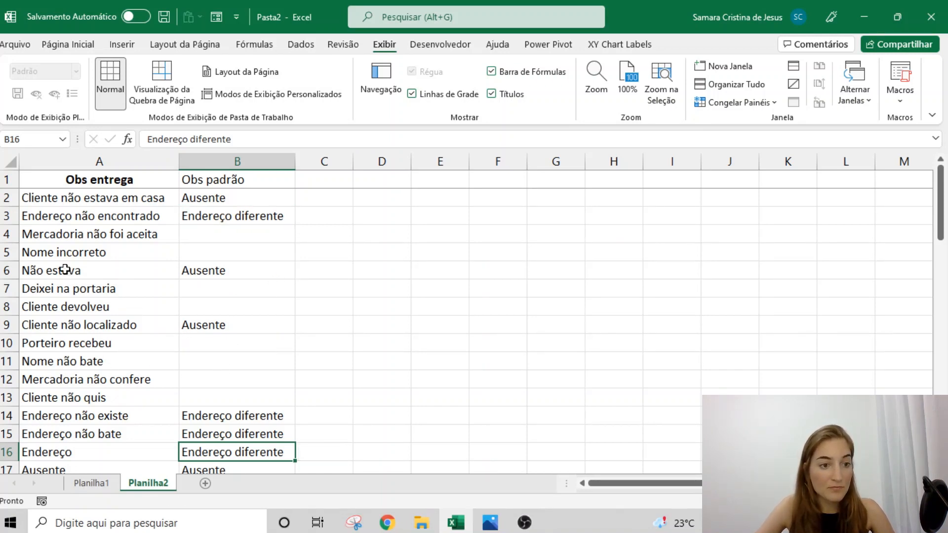
Step: Copy "Nome incorreto" from A5 into B5 as its own standard observation
click(188, 246)
click(157, 248)
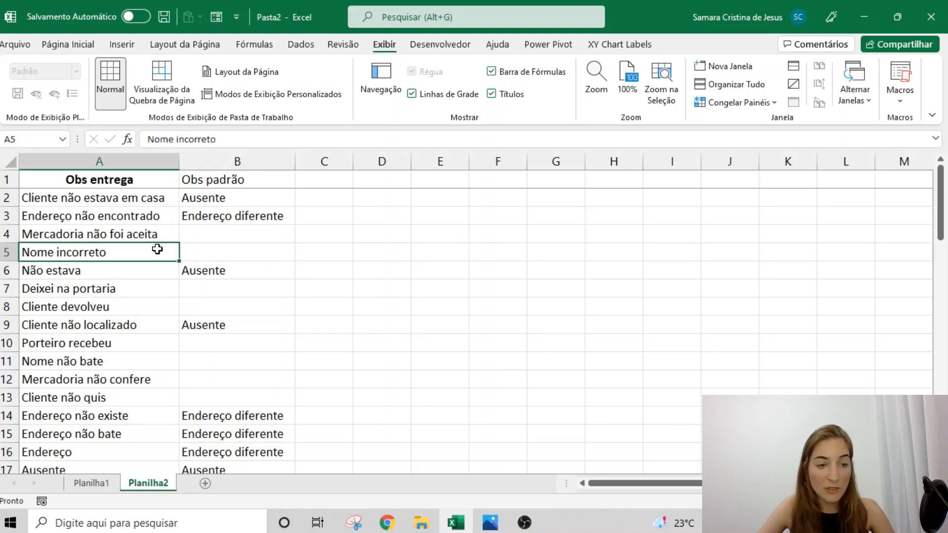
key(ctrl+c)
click(207, 248)
key(ctrl+v)
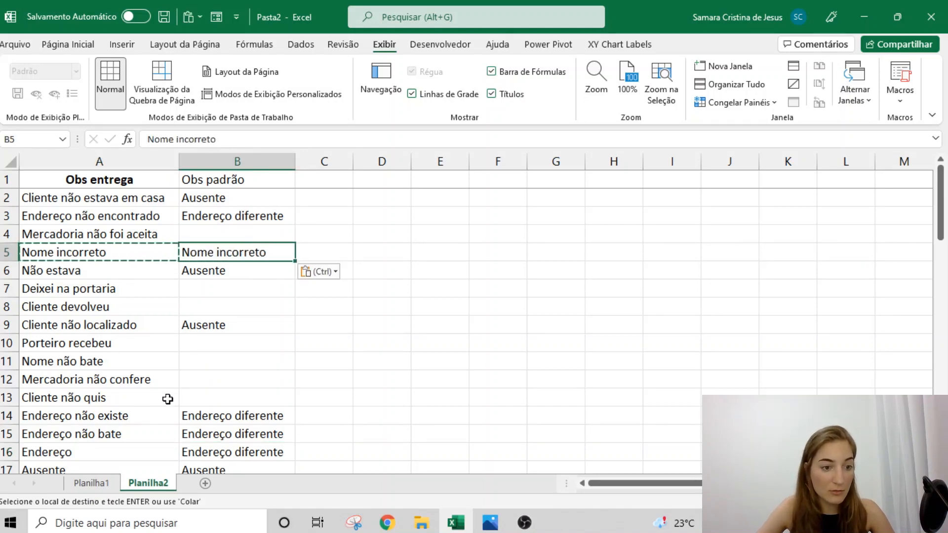
Step: Paste the copied "Nome incorreto" into B11 as the standard observation for "Nome não bate"
scroll(186, 414, down, 1)
scroll(186, 414, down, 1)
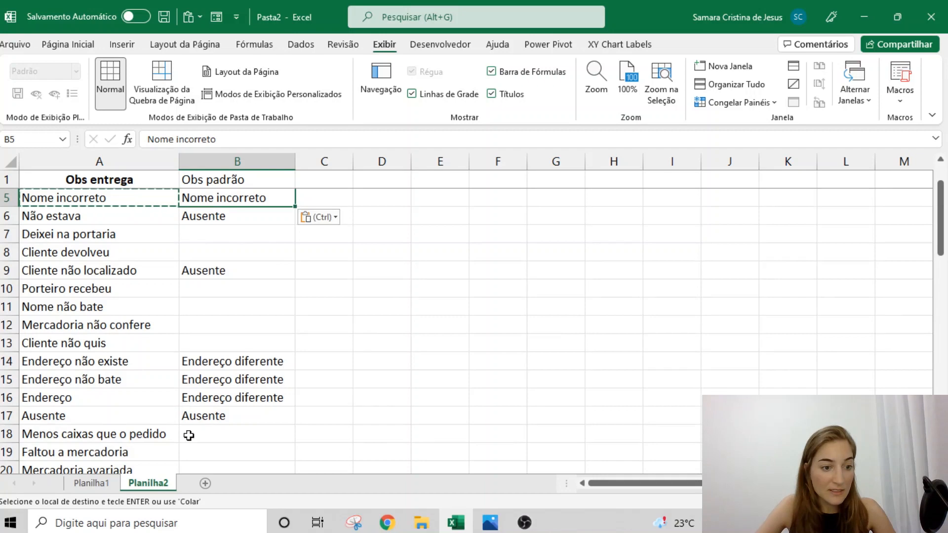
scroll(192, 418, down, 1)
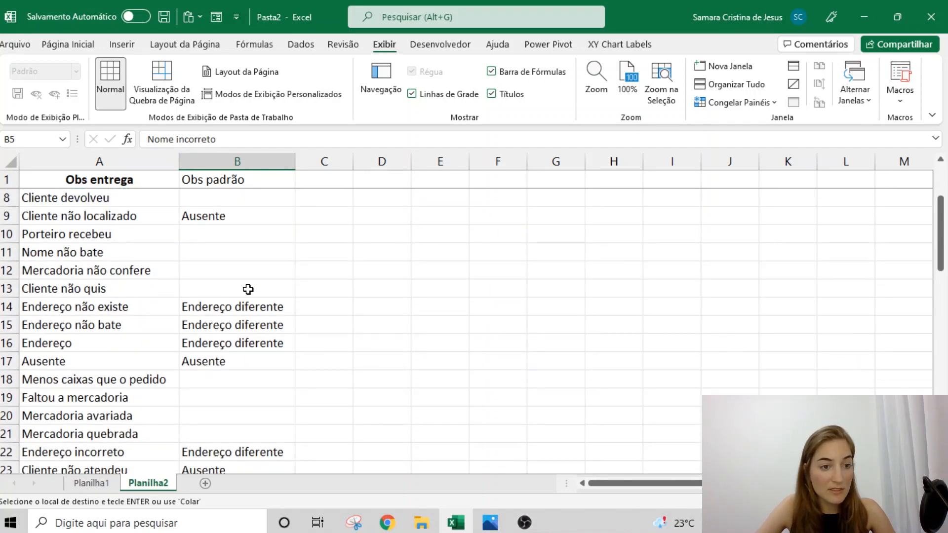
scroll(248, 290, up, 1)
click(227, 302)
key(ctrl+v)
key(Escape)
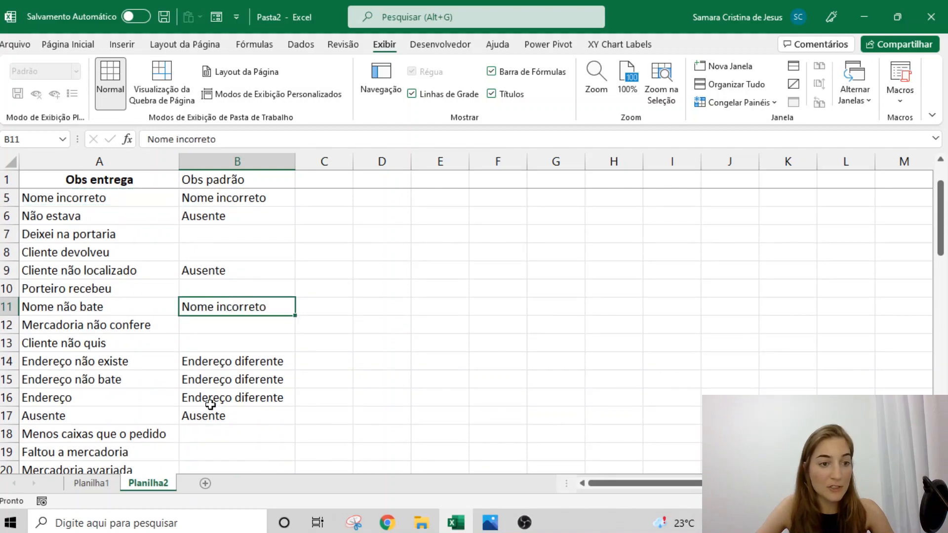
Step: Copy "Entregou para outra pessoa" from B24 into B7 for "Deixei na portaria" and B10 for "Porteiro recebeu"
scroll(119, 264, up, 1)
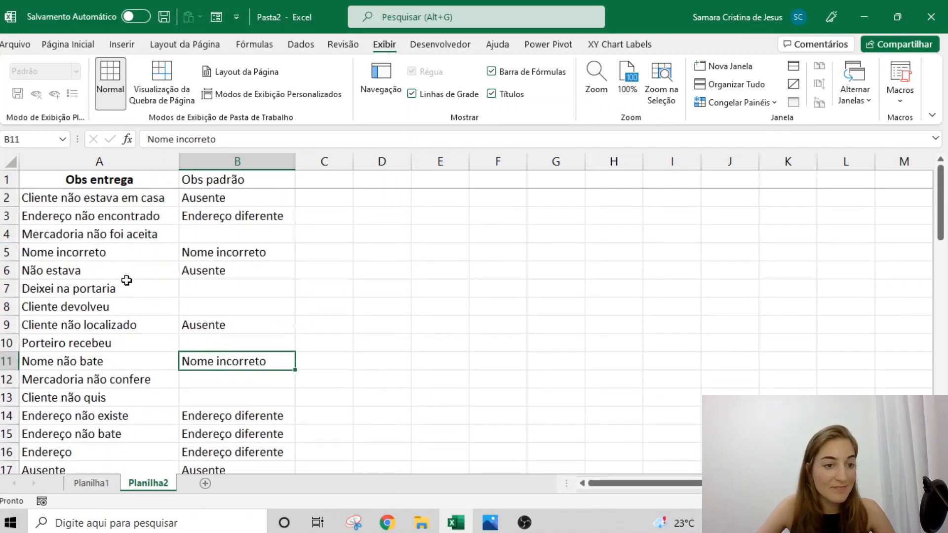
click(134, 289)
scroll(208, 334, down, 3)
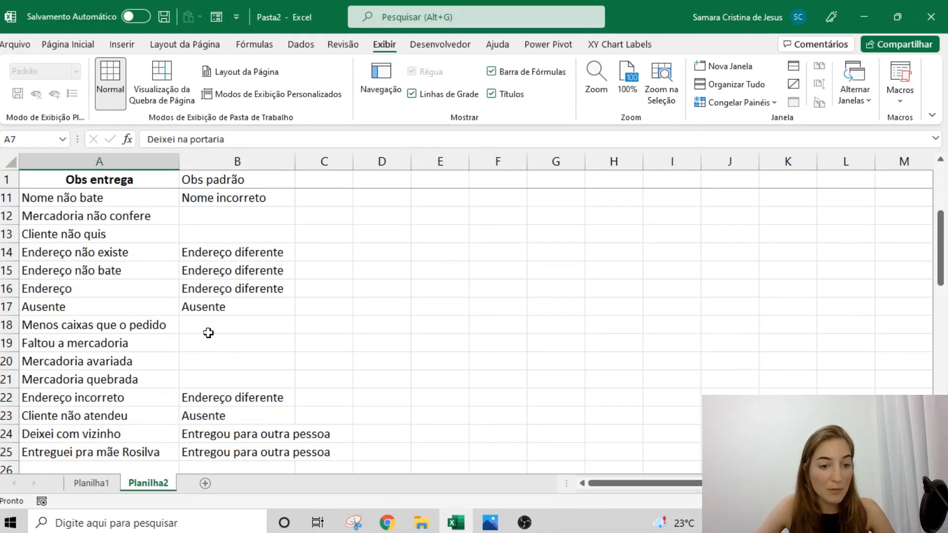
click(242, 432)
key(ctrl+c)
scroll(78, 364, up, 3)
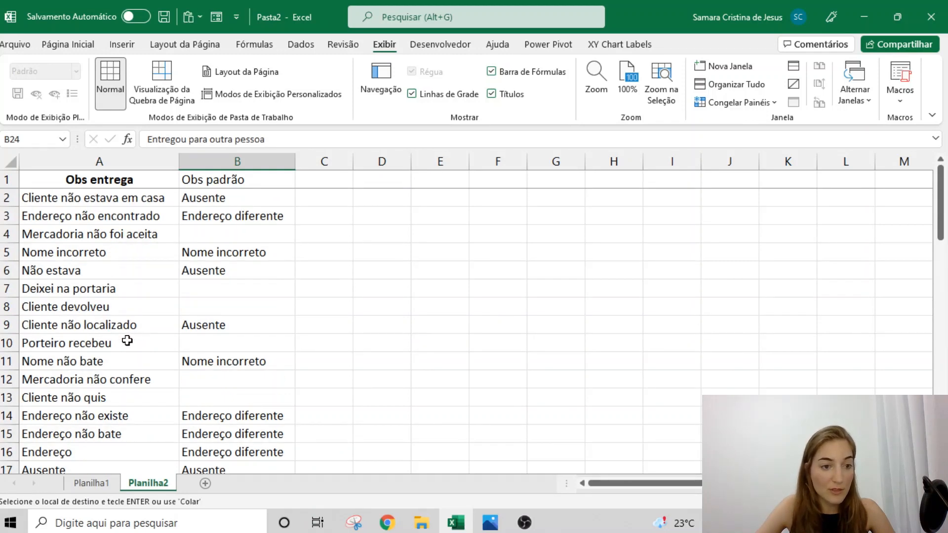
click(200, 289)
key(ctrl+v)
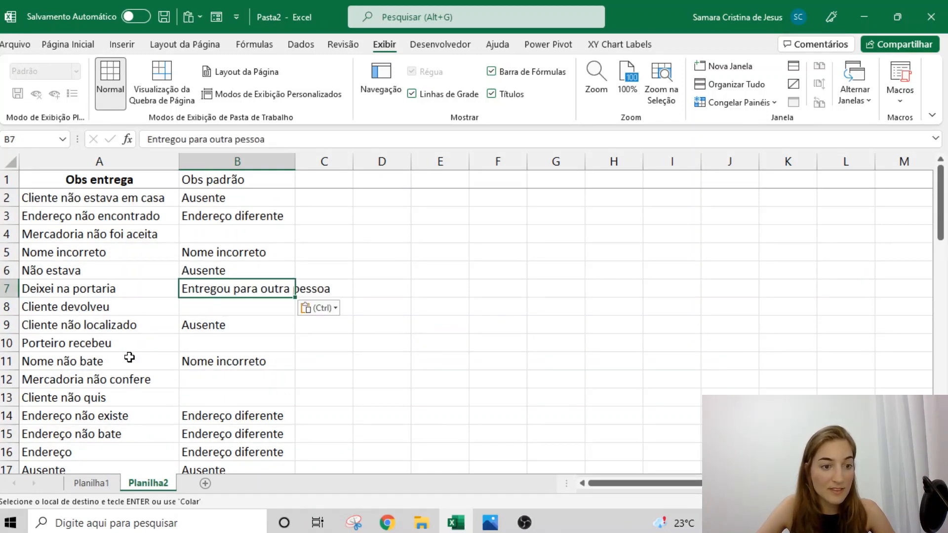
click(199, 346)
key(ctrl+v)
scroll(191, 401, down, 1)
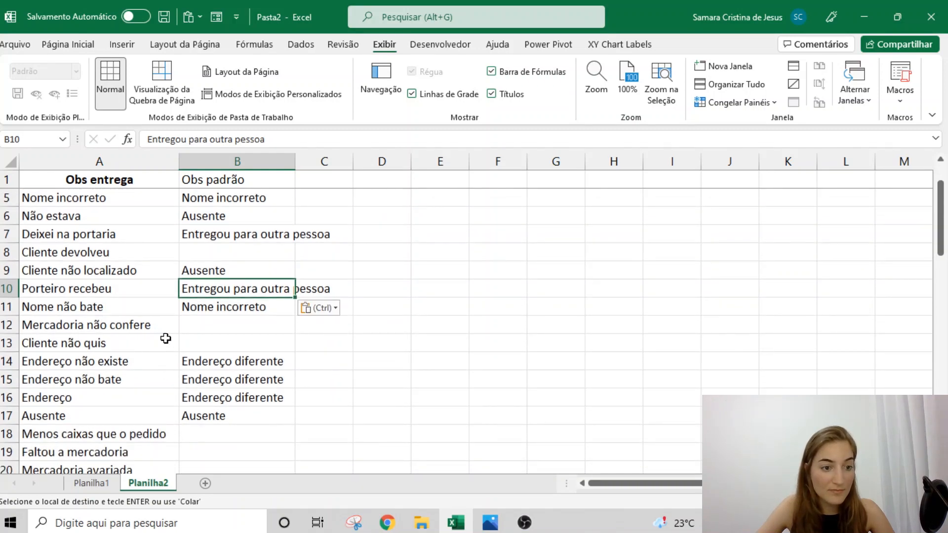
scroll(185, 334, up, 1)
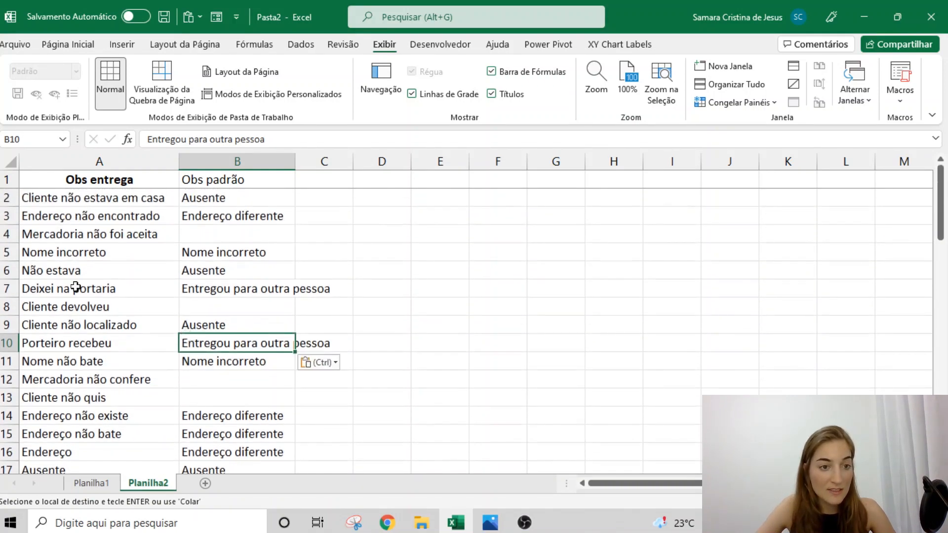
key(Escape)
Step: Copy "Mercadoria avariada" from A20 into B21 and B20 as the standard observation for broken and damaged goods
click(196, 233)
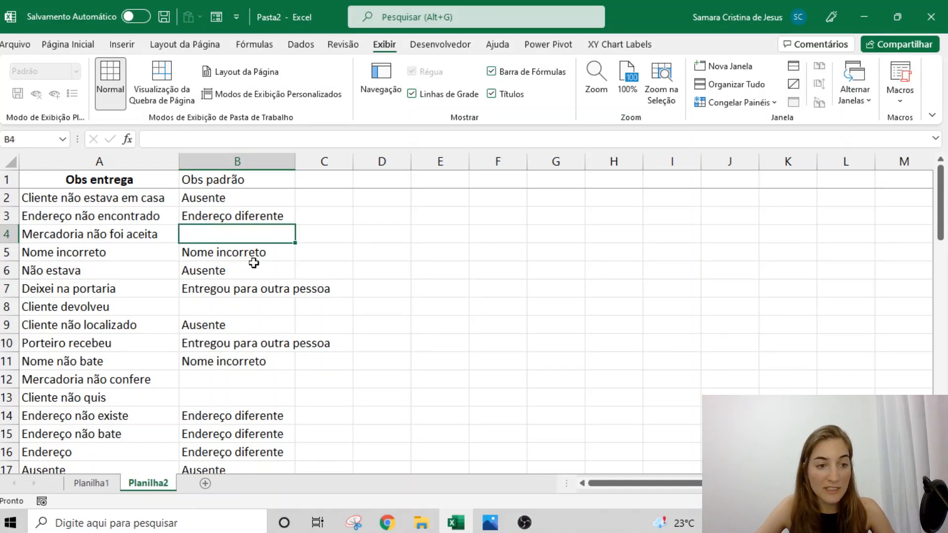
scroll(254, 273, down, 3)
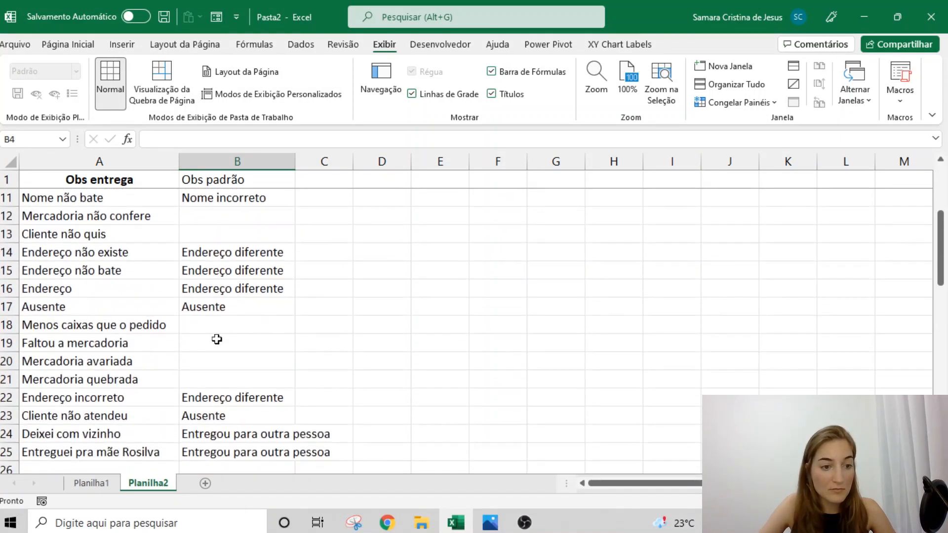
click(250, 378)
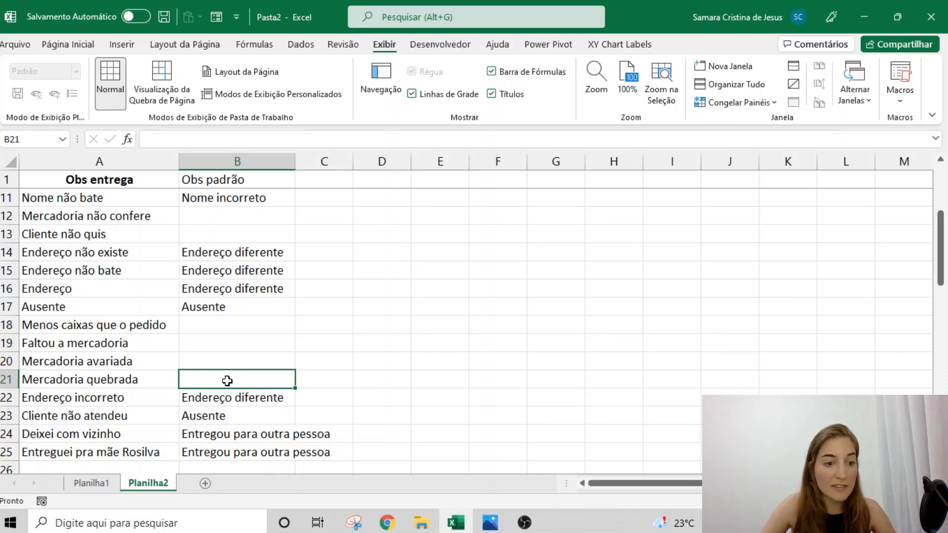
click(171, 361)
key(ctrl+c)
click(224, 374)
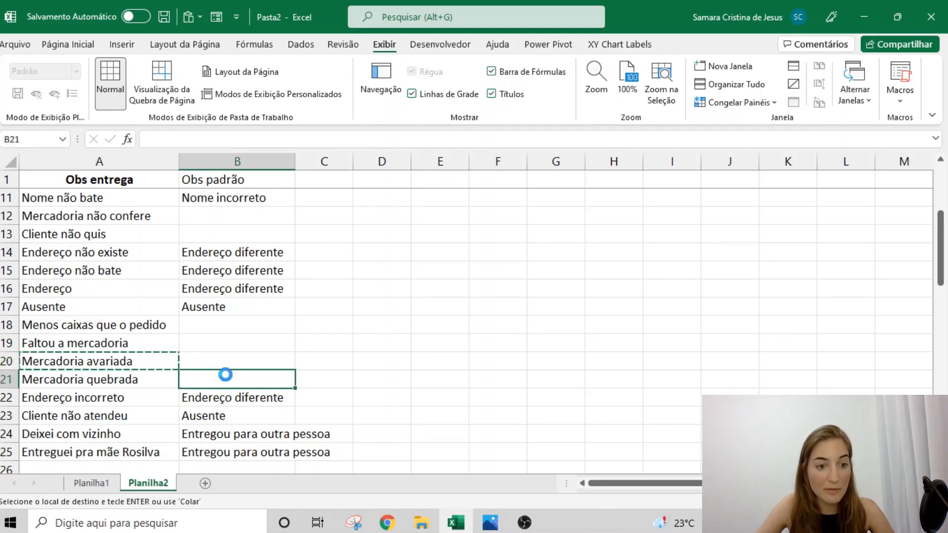
key(ctrl+v)
click(213, 358)
key(ctrl+v)
key(Escape)
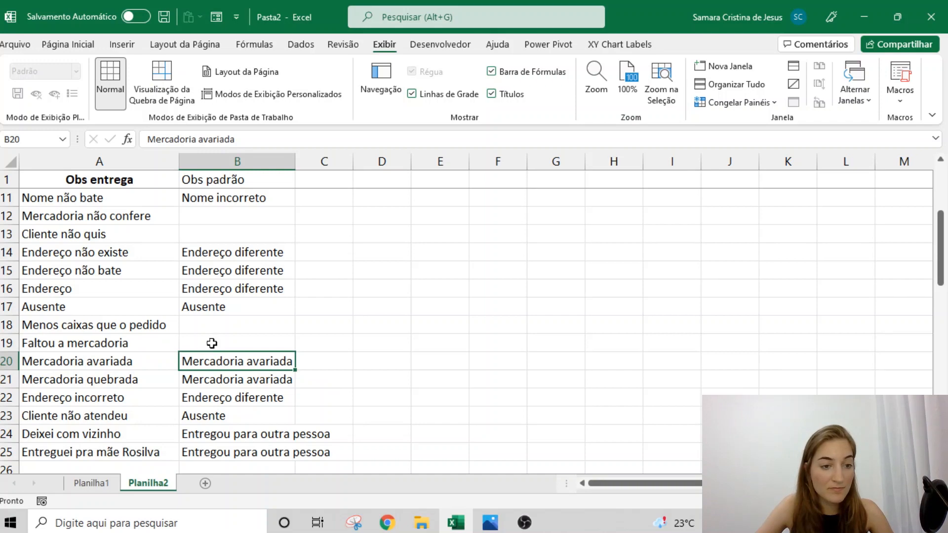
Step: Enter "Diferente do pedido" in B18 for "Menos caixas que o pedido" and copy it into B19 for "Faltou a mercadoria"
click(214, 326)
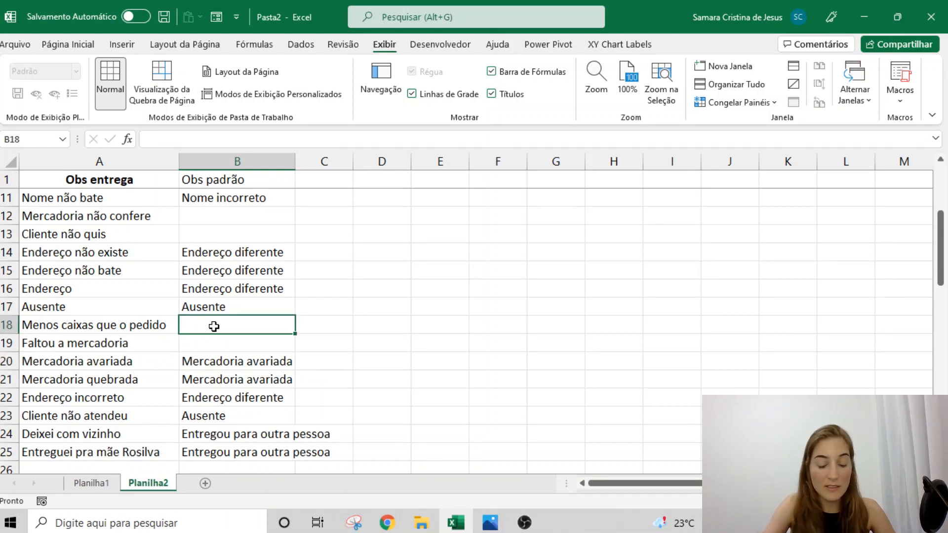
text(D)
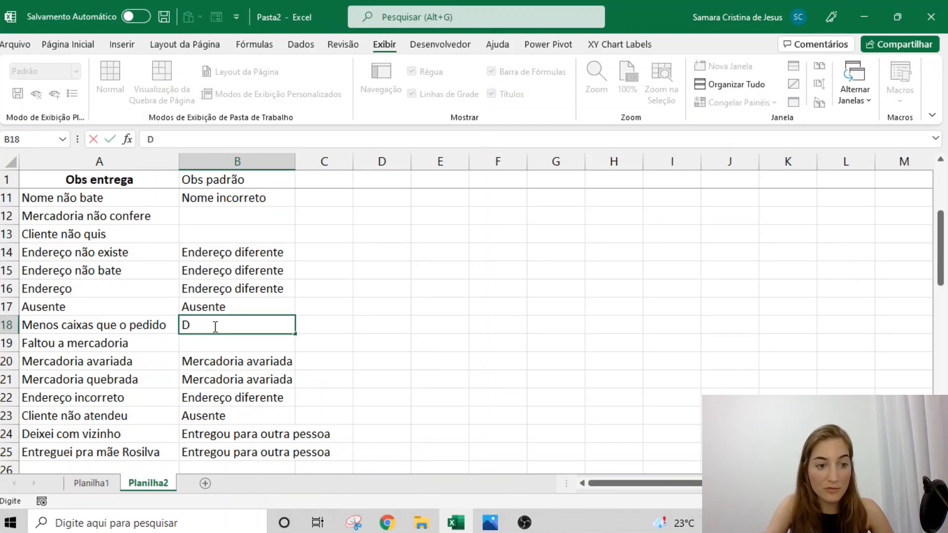
text(eififerente do pedido)
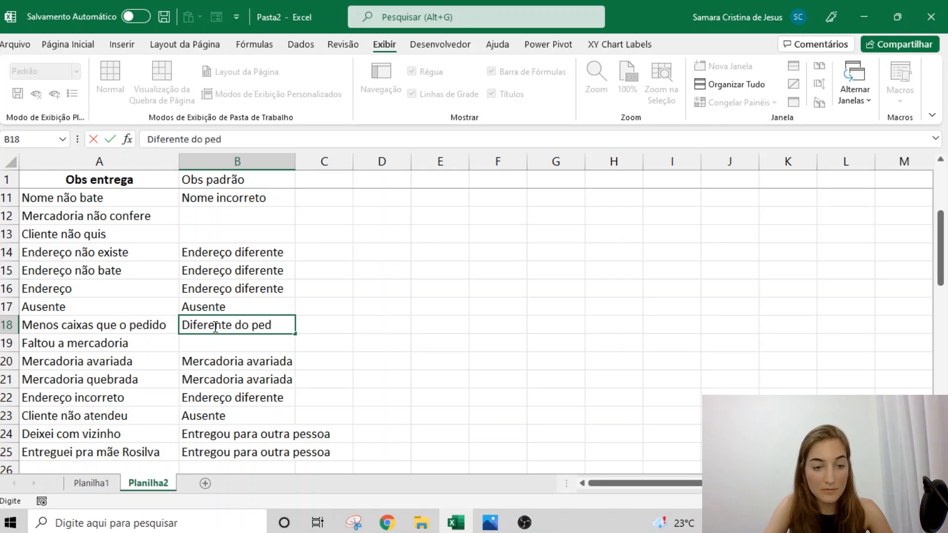
key(ctrl+Return)
key(ctrl+c)
key(Down)
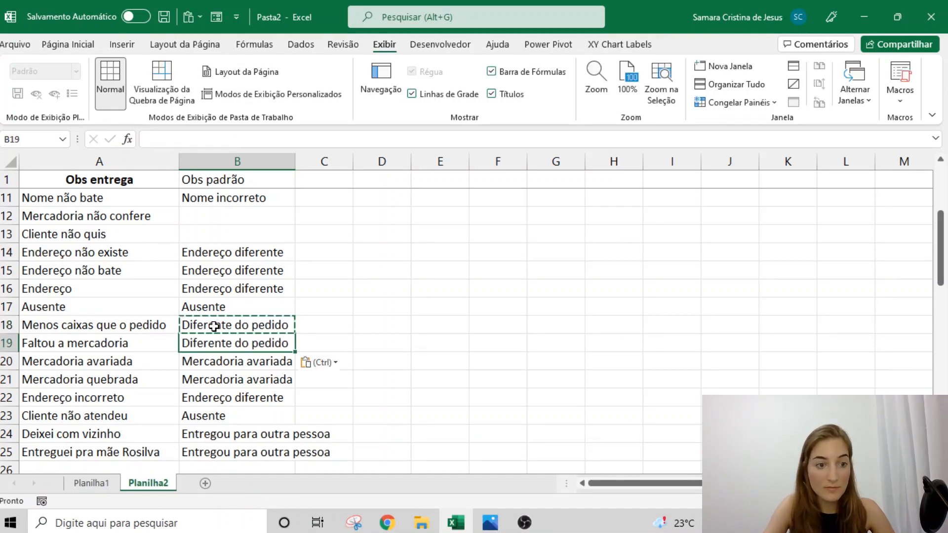
key(ctrl+v)
Step: Paste the copied "Diferente do pedido" into B13 for "Cliente não quis" and B12 for "Mercadoria não confere"
scroll(214, 326, up, 1)
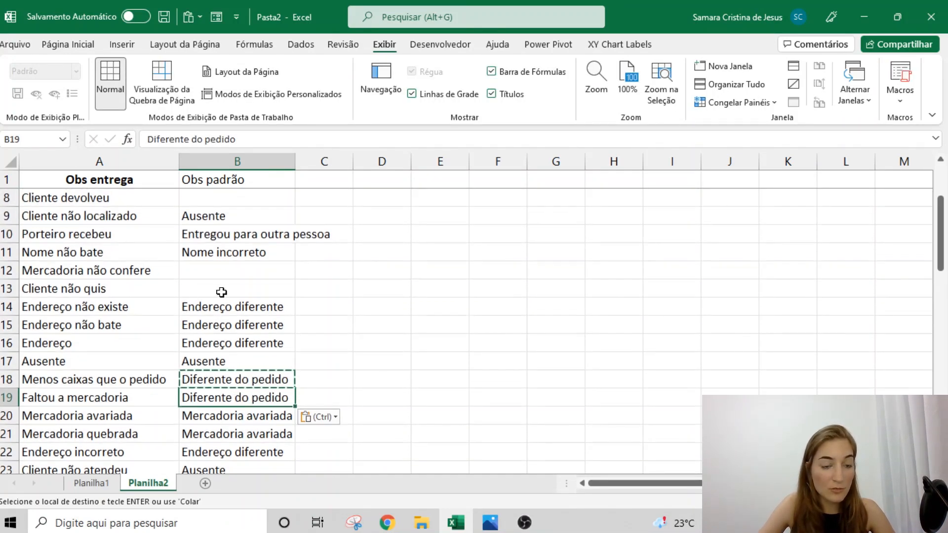
click(220, 291)
key(ctrl+v)
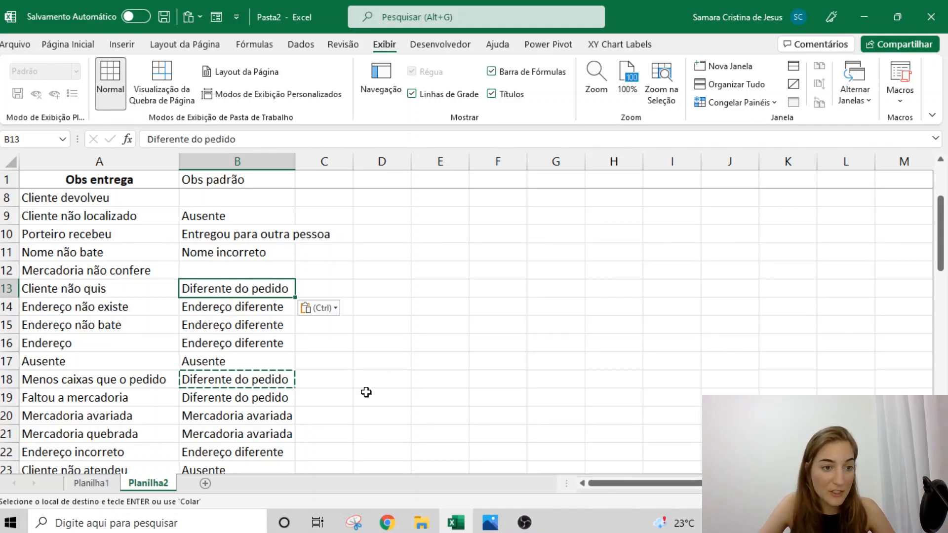
scroll(365, 392, up, 1)
click(186, 324)
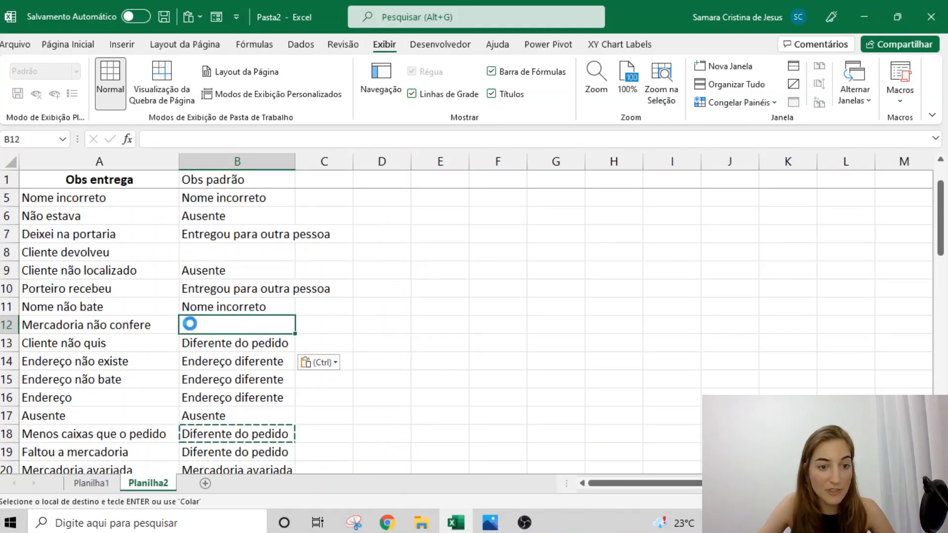
key(ctrl+v)
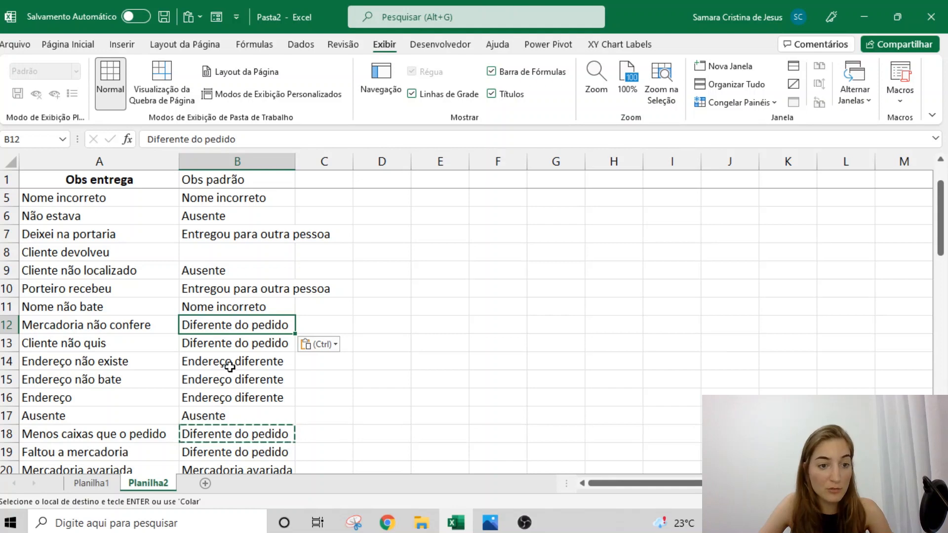
key(Escape)
Step: Copy "Diferente do pedido" from B12 into B8 for "Cliente devolveu", and copy B8 as the next paste source
scroll(193, 308, up, 1)
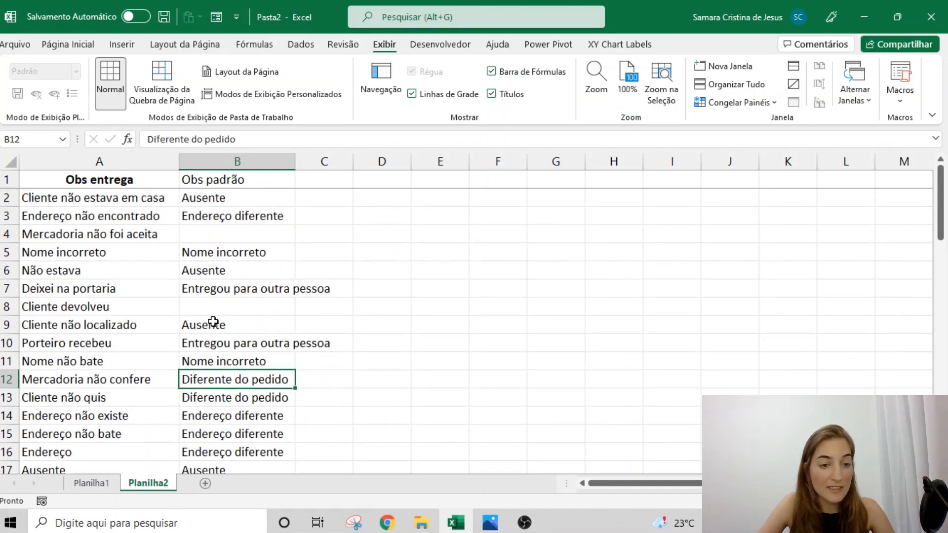
key(ctrl+c)
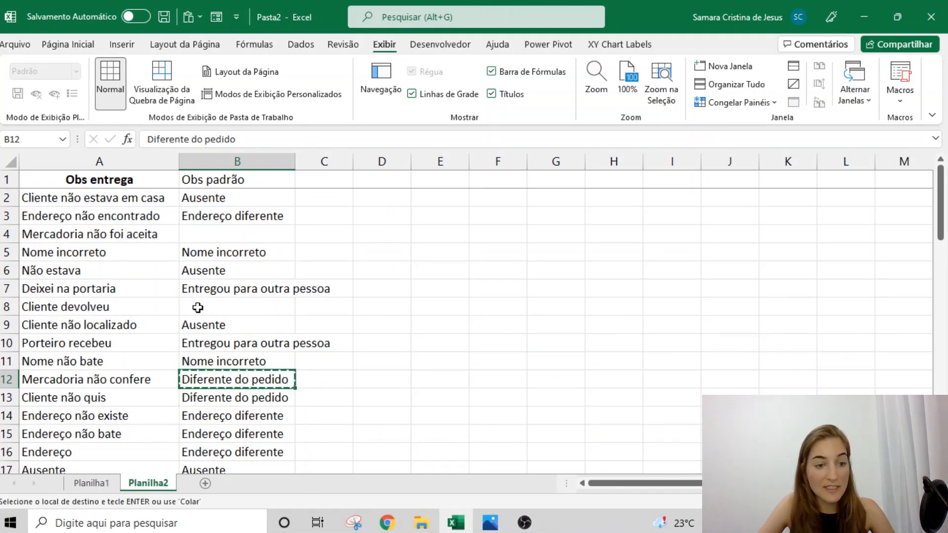
click(282, 311)
key(Return)
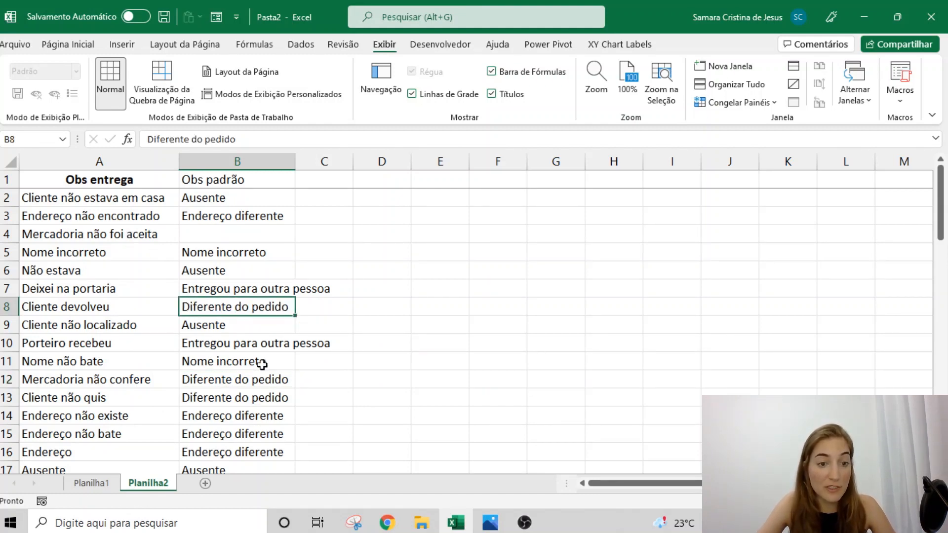
key(ctrl+c)
key(Escape)
scroll(243, 257, down, 5)
scroll(243, 256, up, 5)
key(ctrl+c)
click(224, 223)
key(ctrl+v)
key(ctrl+z)
Step: Paste the copied "Diferente do pedido" into B4 for "Mercadoria não foi aceita" and auto-fit the width of column B
click(223, 231)
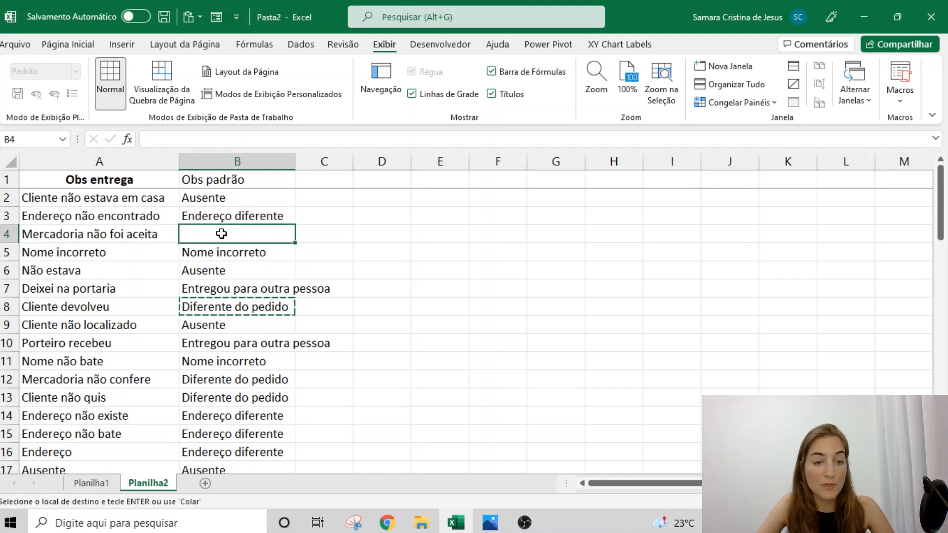
key(ctrl+v)
key(Escape)
double_click(295, 161)
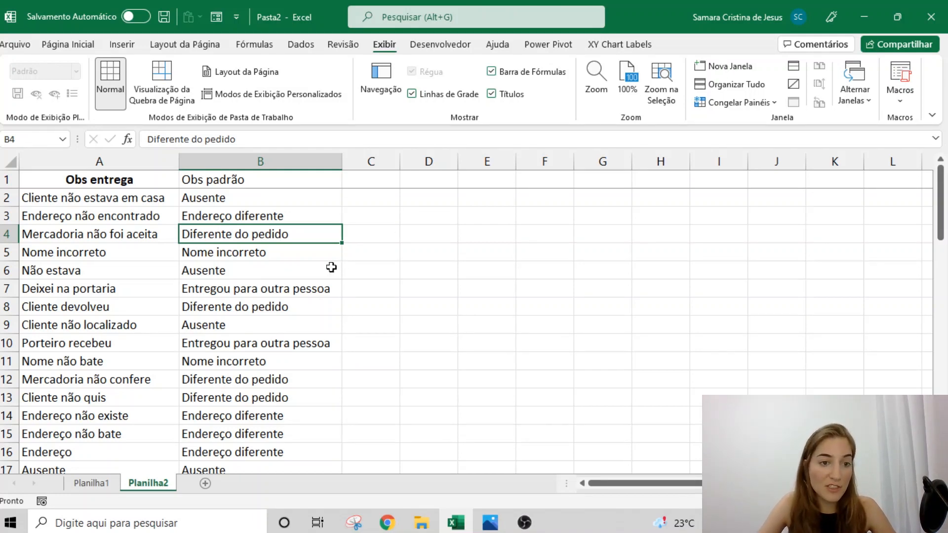
Step: Add the header "obs padrão" in H1 of Planilha1, beside the "Obs entrega" column
click(91, 483)
click(613, 172)
text(obs padrão)
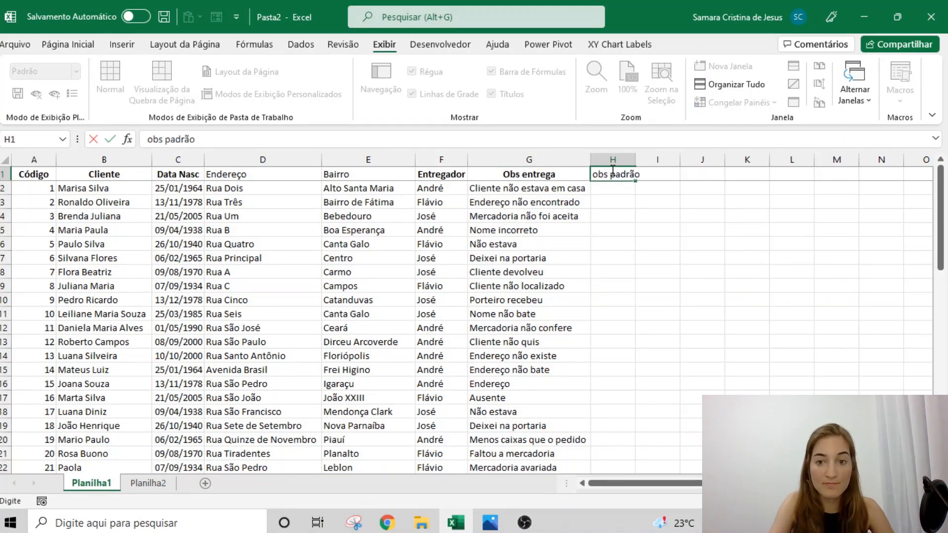
key(Return)
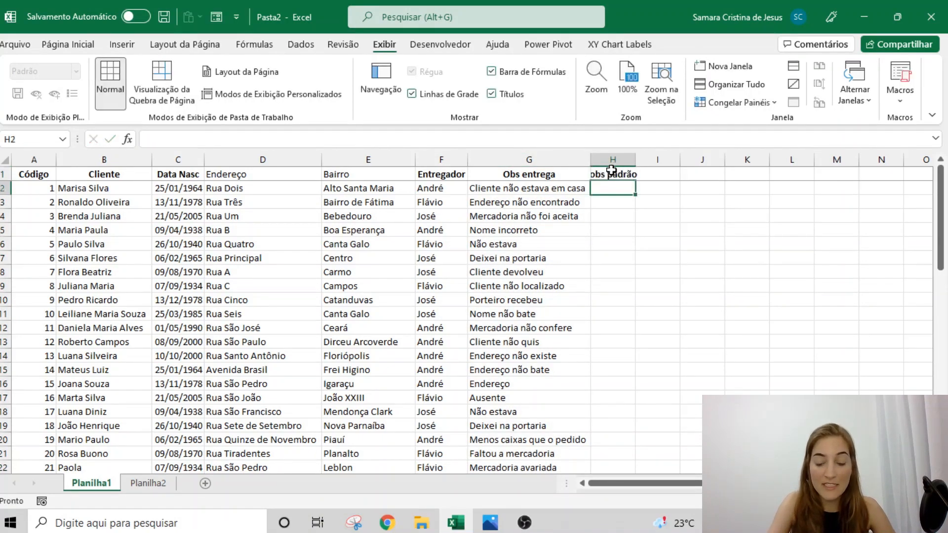
Step: Enter =PROCV(G2;Planilha2!A:B;2;0) in H2 to look up the standard observation for the delivery note in G2
text(=procv)
key(Tab)
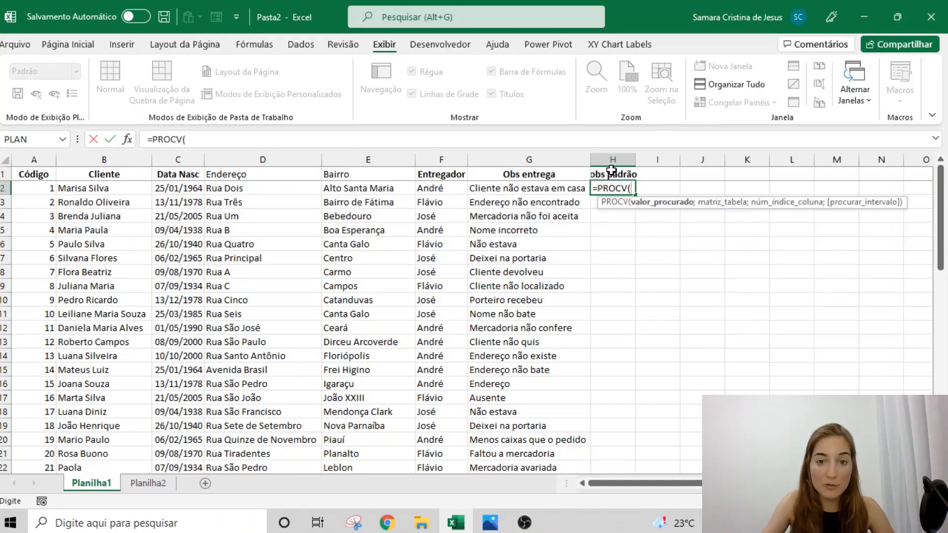
click(509, 193)
text(;)
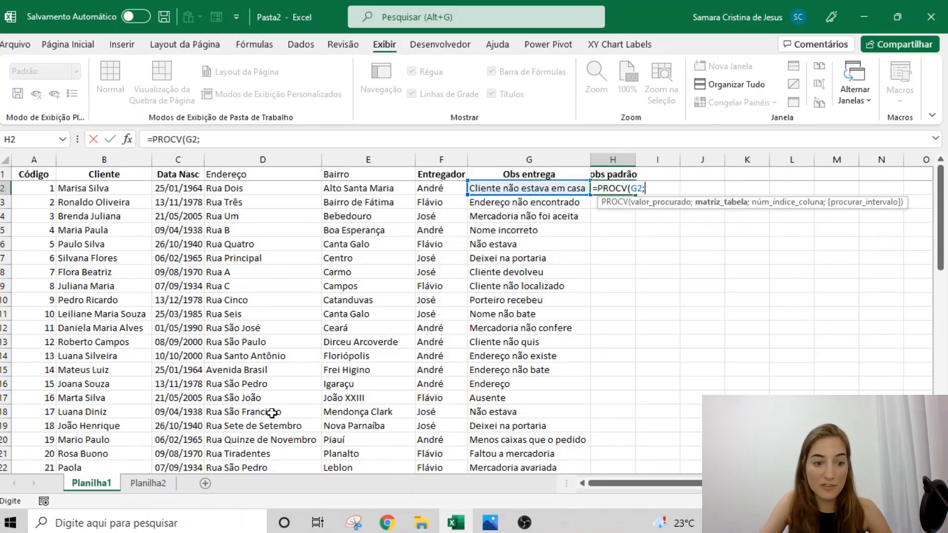
click(167, 485)
drag(64, 159, 219, 158)
text(;2;0)
key(Return)
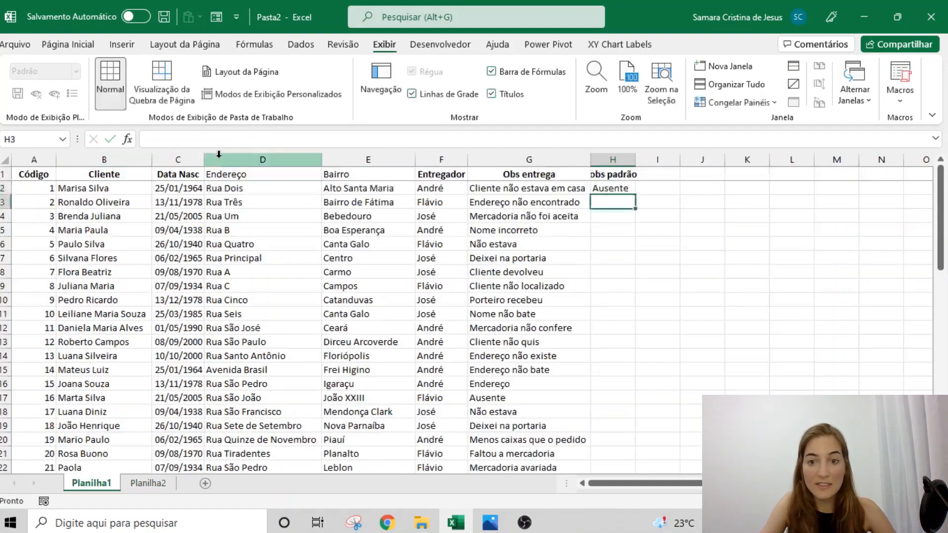
Step: Fill the PROCV formula from H2 down the "obs padrão" column and auto-fit the width of column H
click(627, 187)
double_click(636, 195)
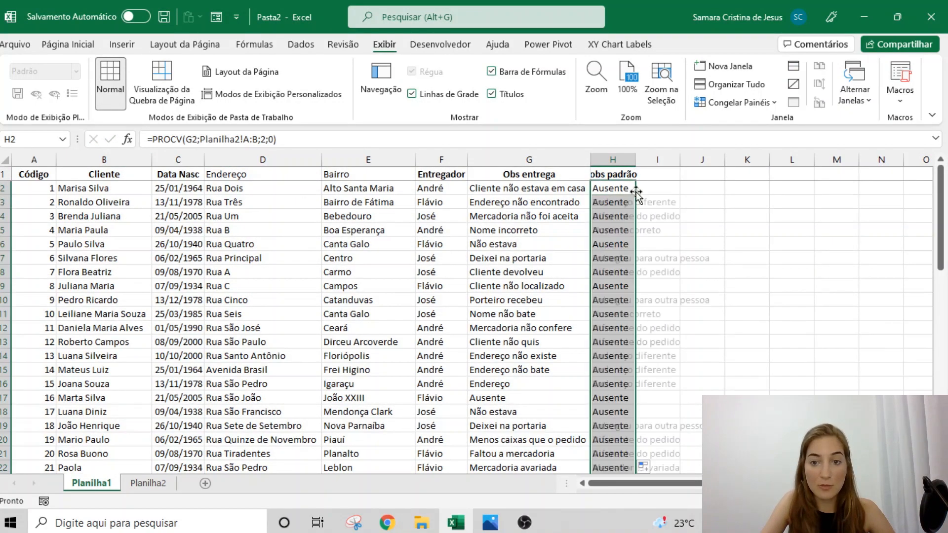
double_click(637, 162)
Step: Delete the surplus PROCV formula in H37, below the last customer record
scroll(700, 305, down, 5)
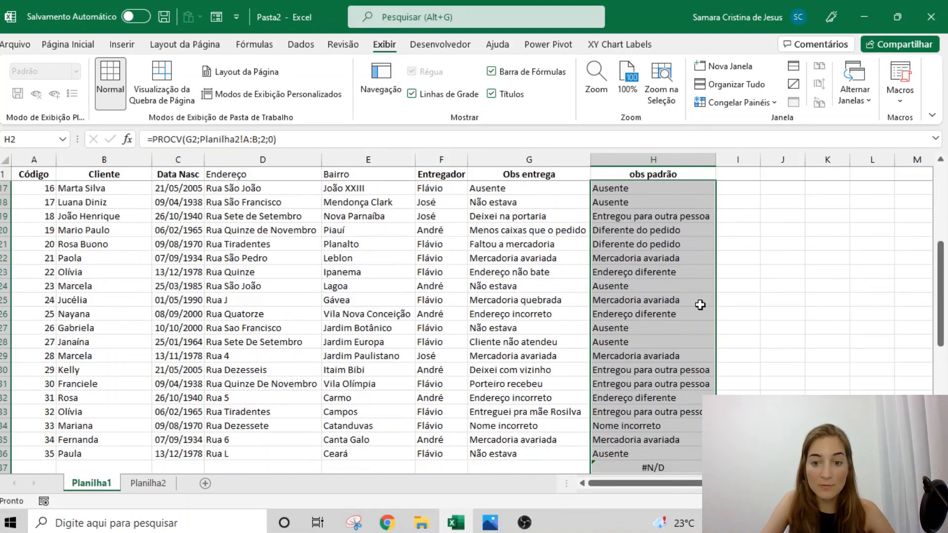
scroll(700, 305, down, 3)
click(688, 346)
key(Delete)
scroll(751, 368, up, 8)
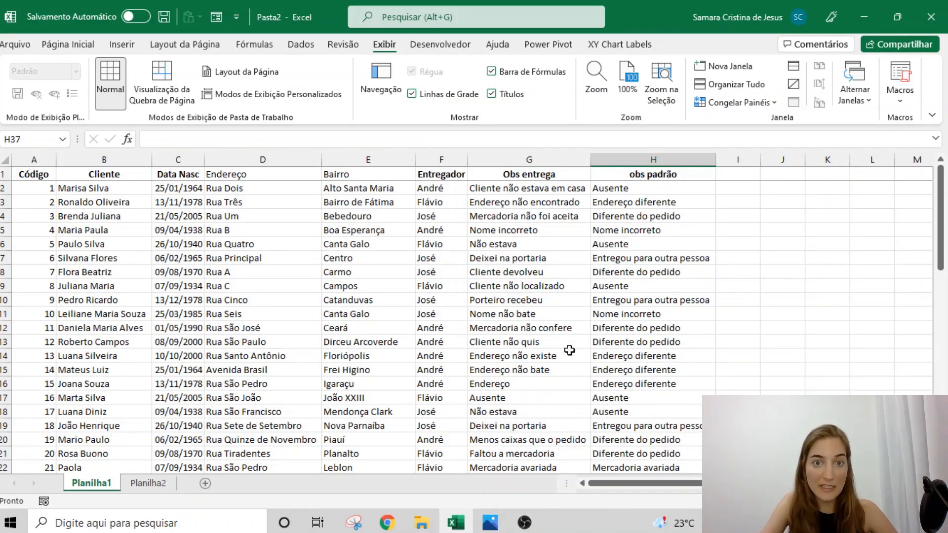
Step: Copy the "Obs entrega" list with its header from Planilha2 into A1 of a new sheet and auto-fit column A
click(154, 486)
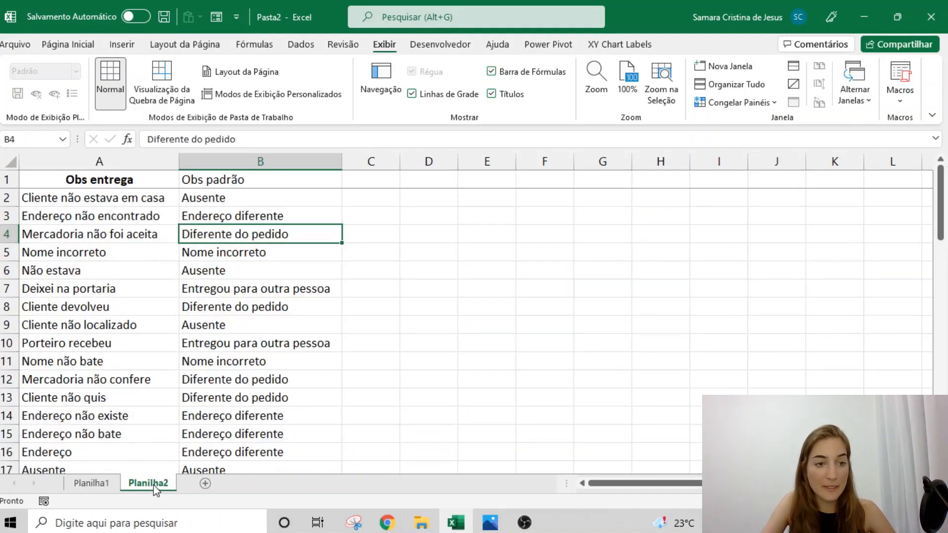
click(110, 178)
key(ctrl+shift+Down)
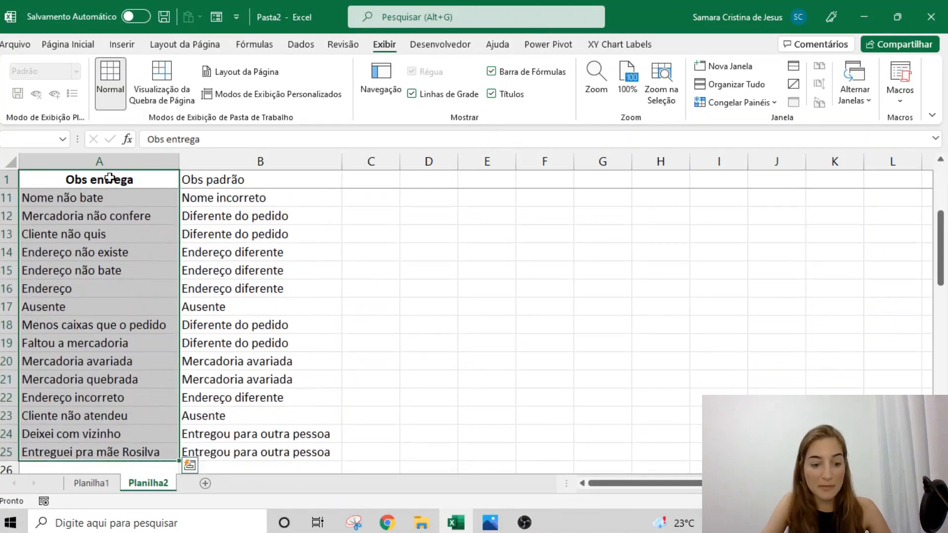
key(ctrl+c)
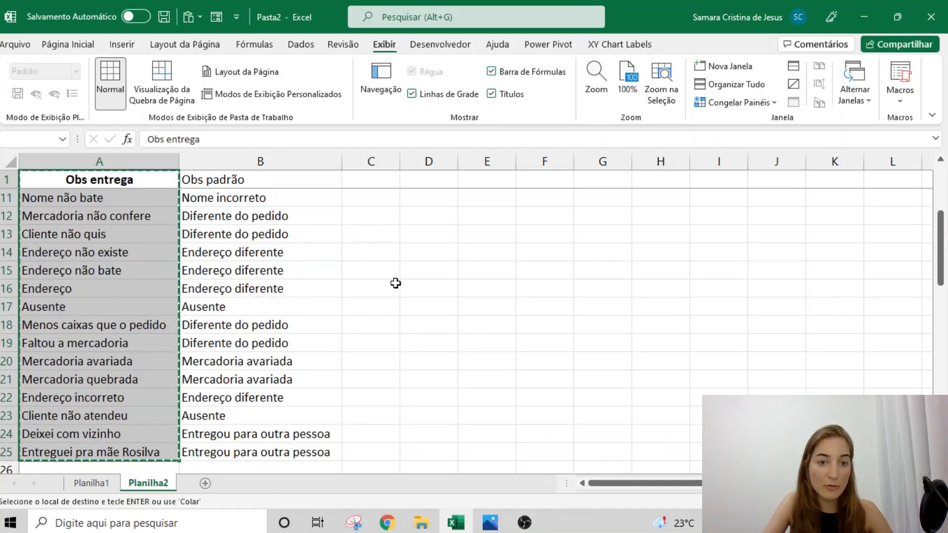
click(205, 483)
key(ctrl+v)
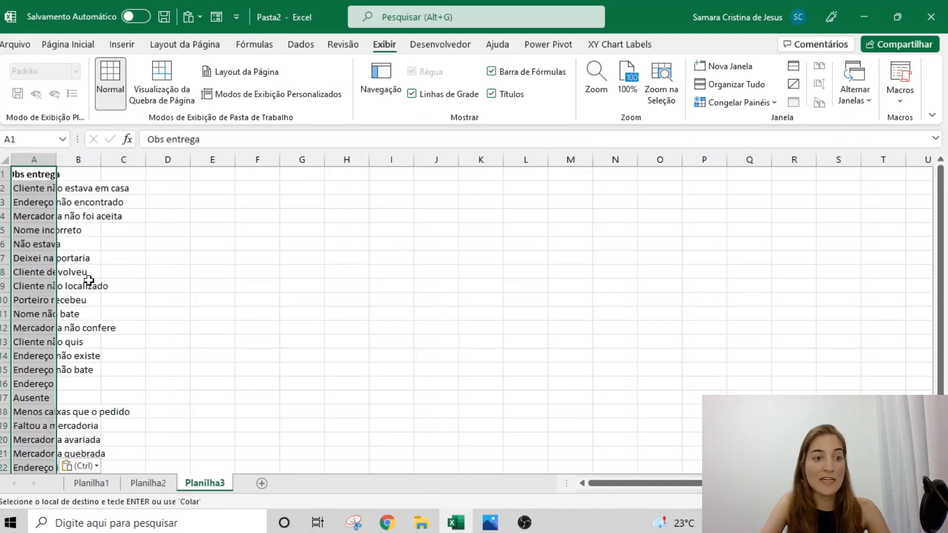
key(Escape)
double_click(56, 158)
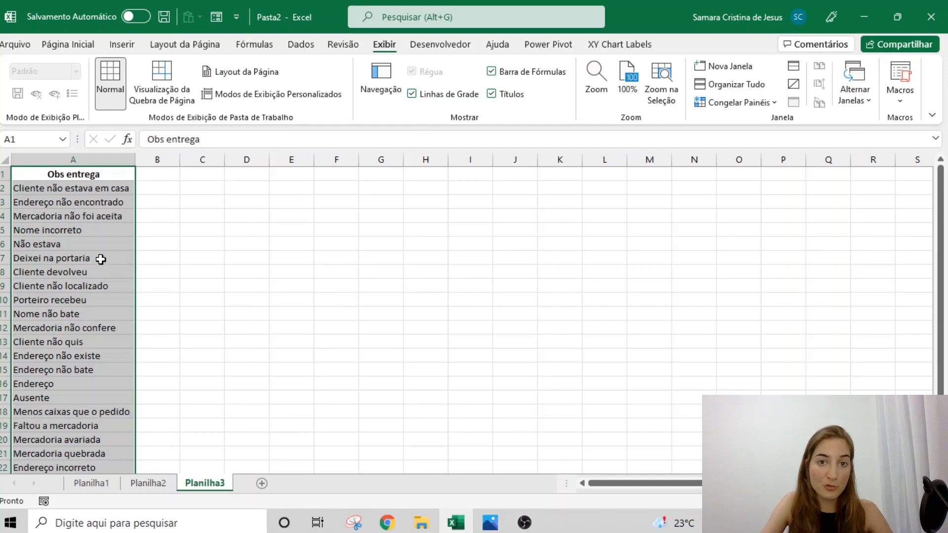
Step: Enter =CONT.SE(Planilha1!G:G;Planilha3!A2) in B2 of Planilha3 to count how often the first delivery note occurs
click(110, 188)
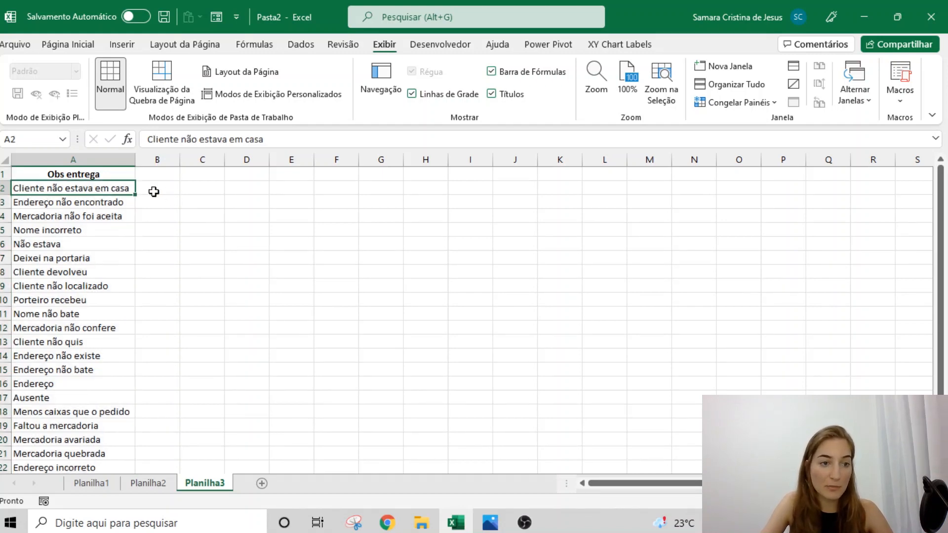
click(149, 189)
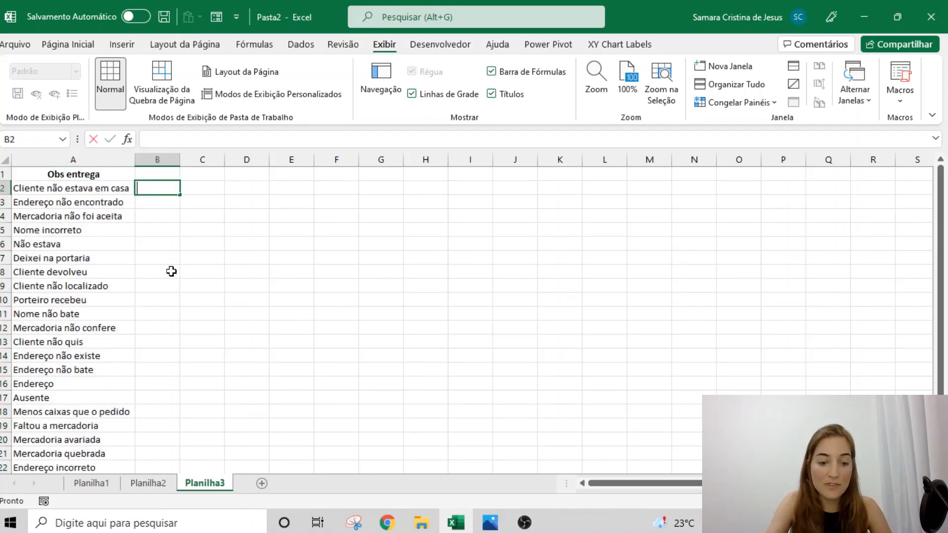
text(=cont)
key(Down)
key(Down)
key(Down)
key(Tab)
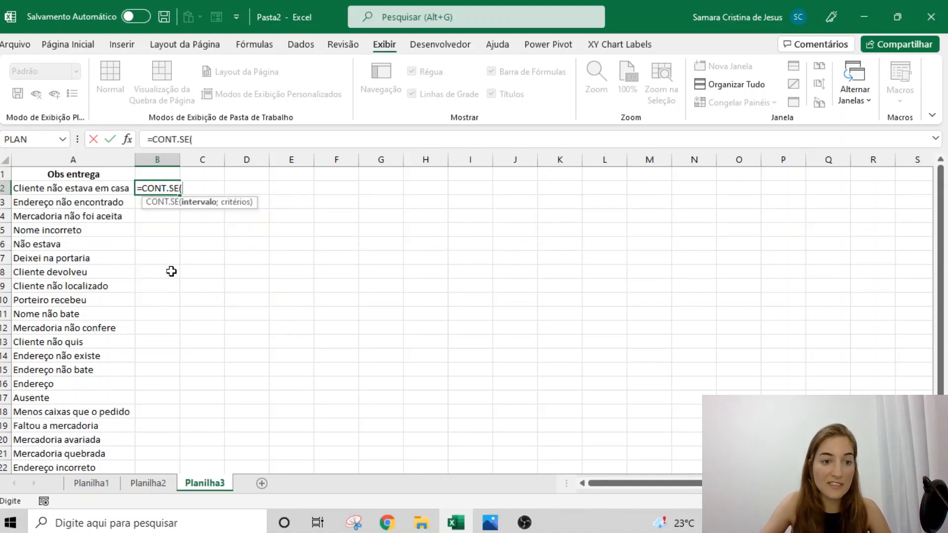
click(91, 483)
click(563, 158)
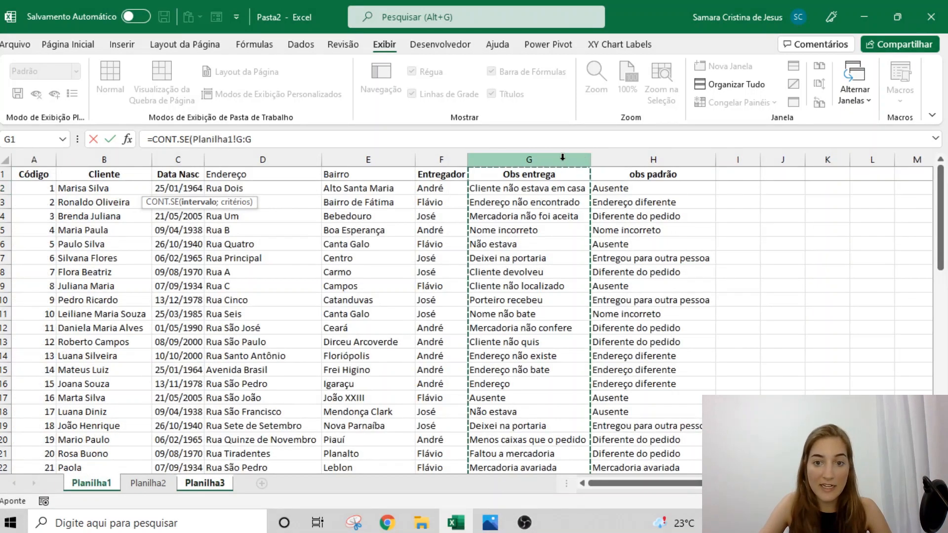
text(;)
click(205, 483)
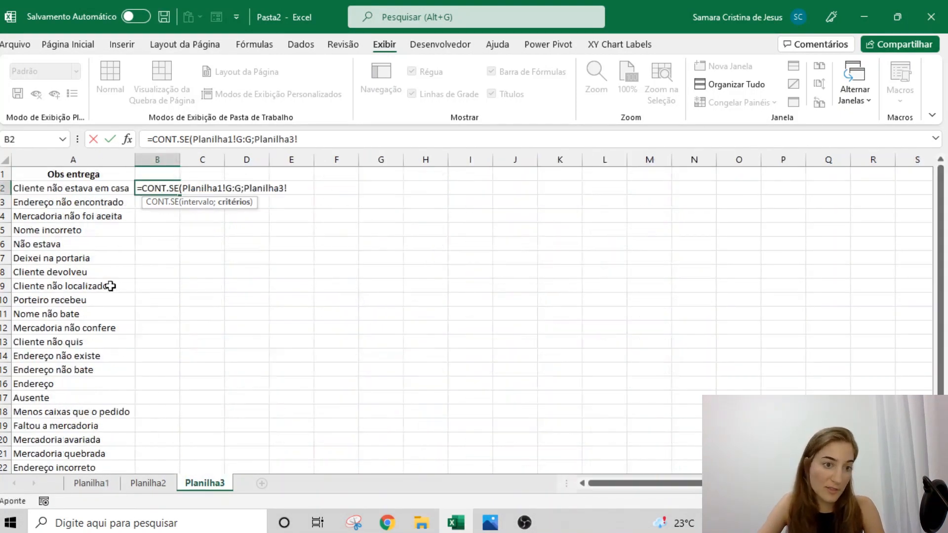
click(96, 197)
click(94, 189)
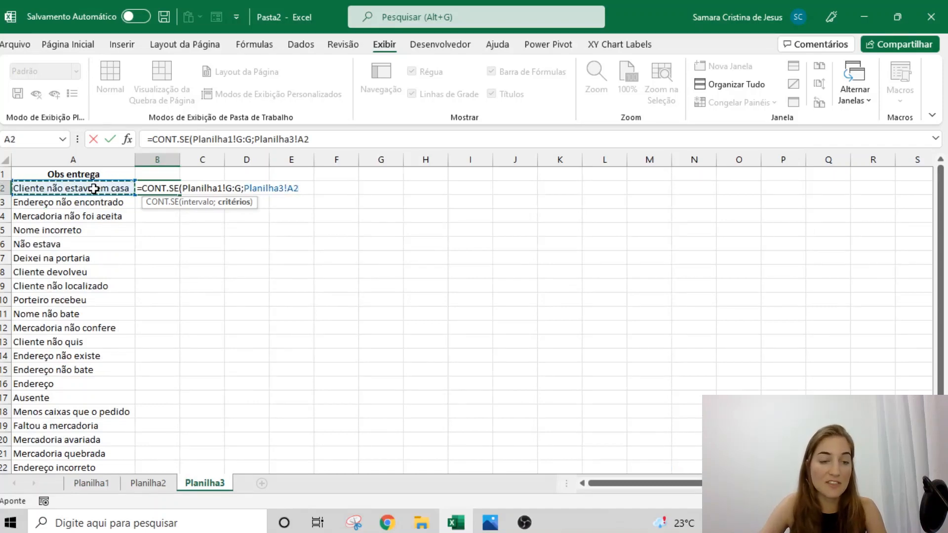
key(Return)
Step: Fill the CONT.SE formula from B2 down beside all delivery notes and add the header "qtde" in B1
click(160, 187)
double_click(180, 193)
click(165, 173)
text(qtde)
key(Return)
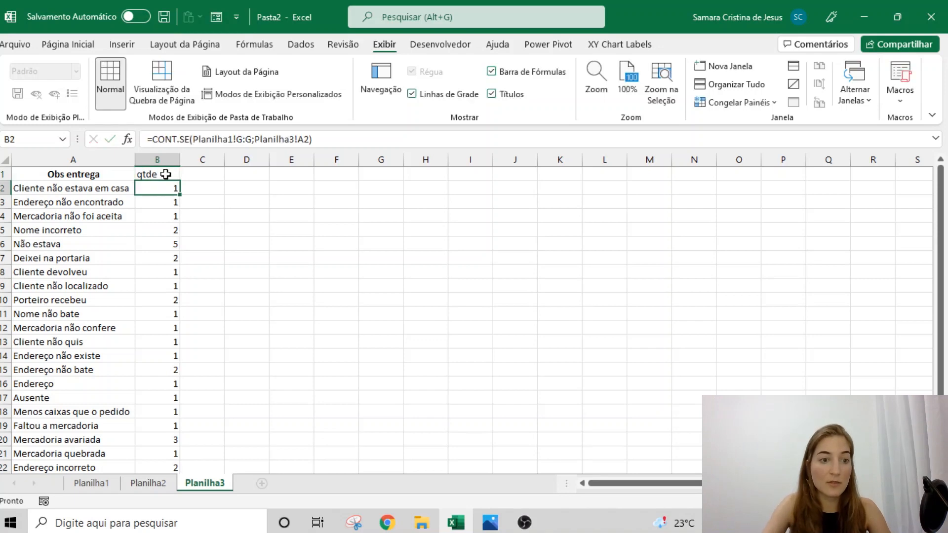
Step: Insert a clustered column chart from the "Obs entrega" and "qtde" columns of Planilha3
click(122, 169)
key(ctrl+shift+Down)
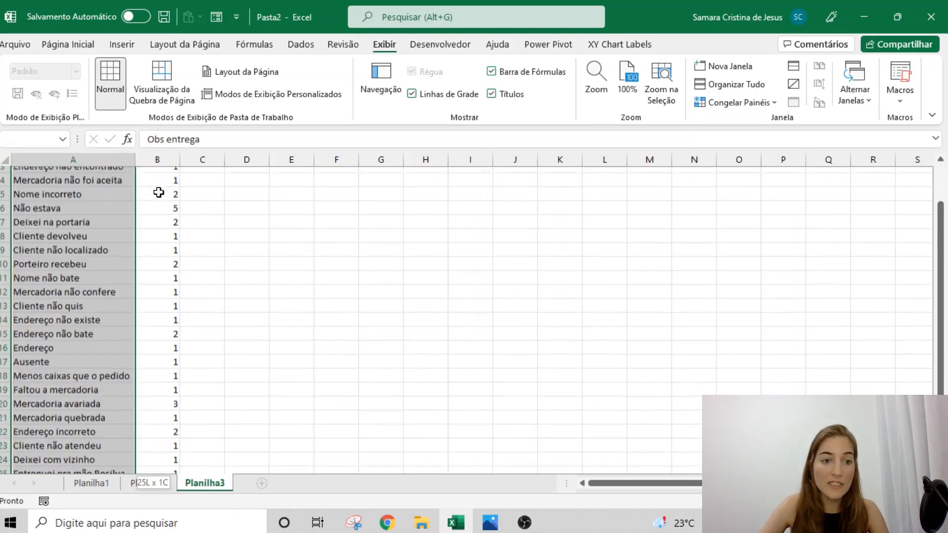
key(Right)
key(Left)
key(shift+Right)
key(ctrl+shift+Down)
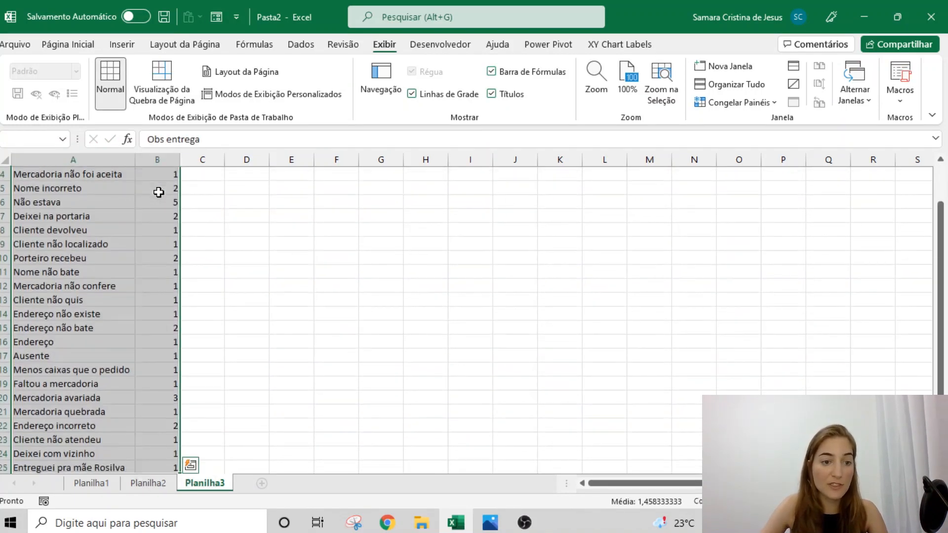
click(123, 47)
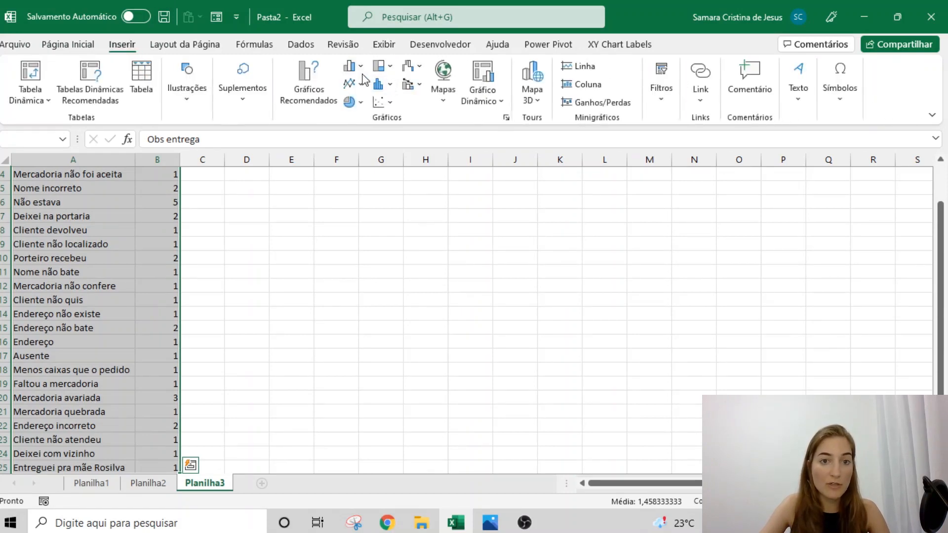
click(351, 65)
click(361, 114)
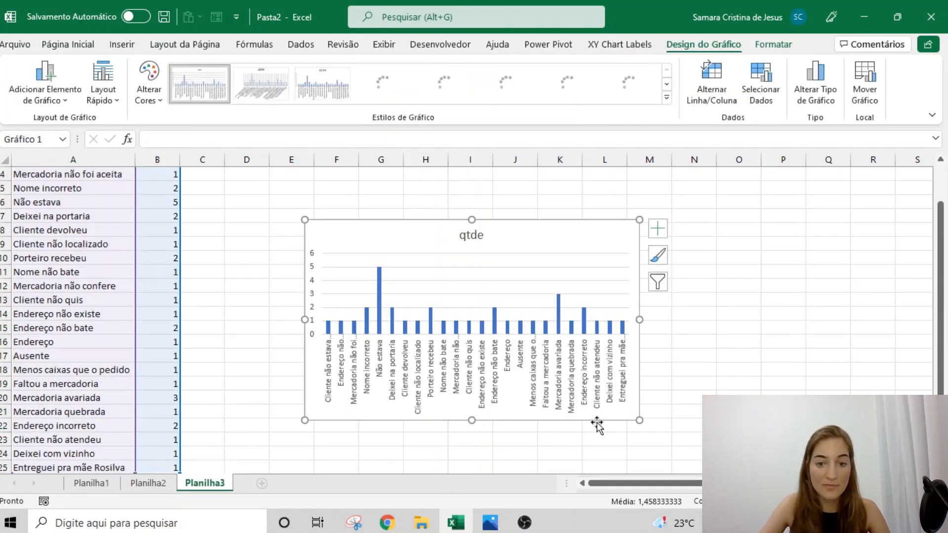
Step: Widen the "qtde" column chart on both sides so it spans roughly columns E to Q
drag(639, 419, 825, 398)
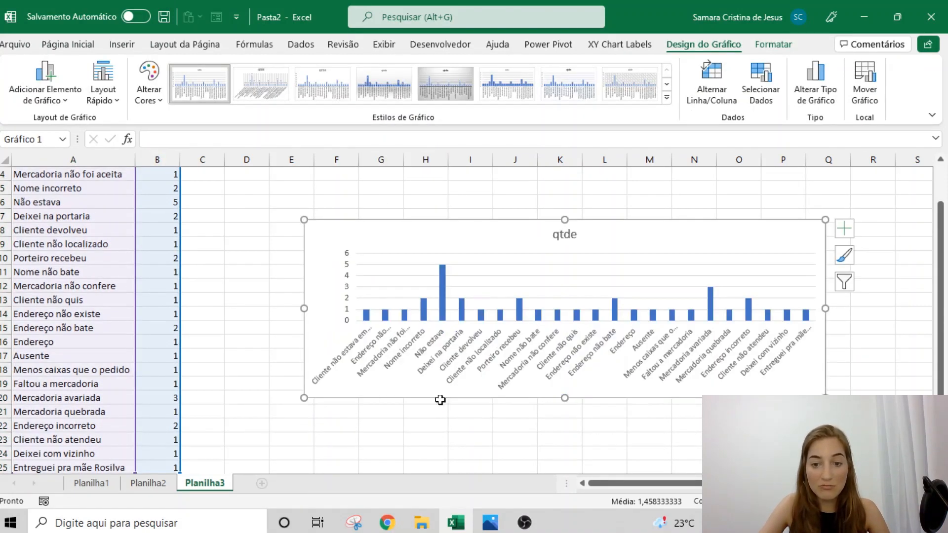
drag(307, 399, 251, 407)
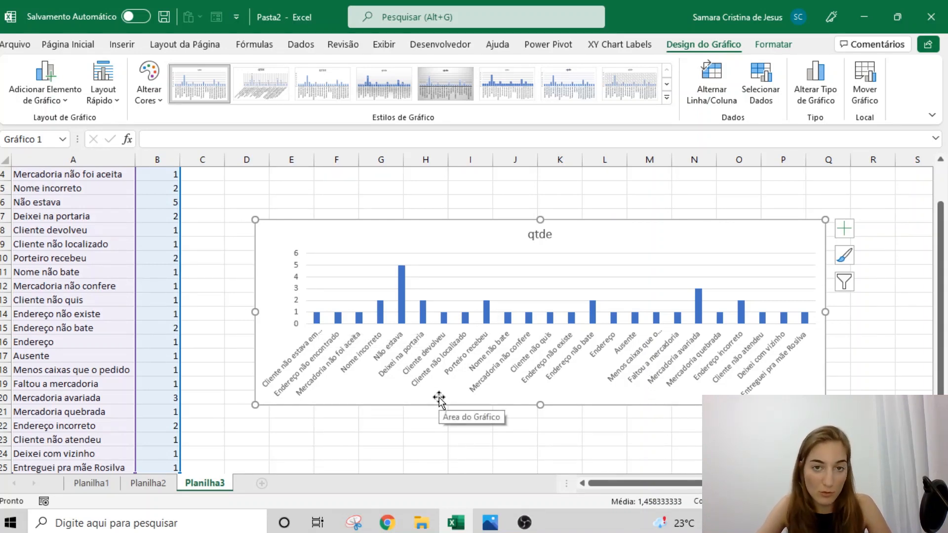
click(363, 412)
Step: Copy the "Obs padrão" list with its header from Planilha2 into A1 of a new sheet
click(157, 469)
click(163, 484)
scroll(247, 222, up, 4)
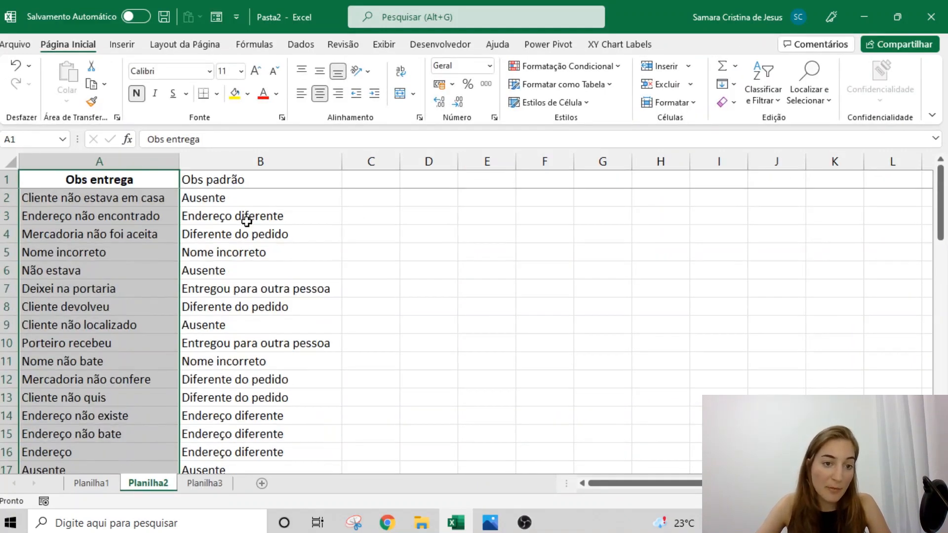
click(265, 179)
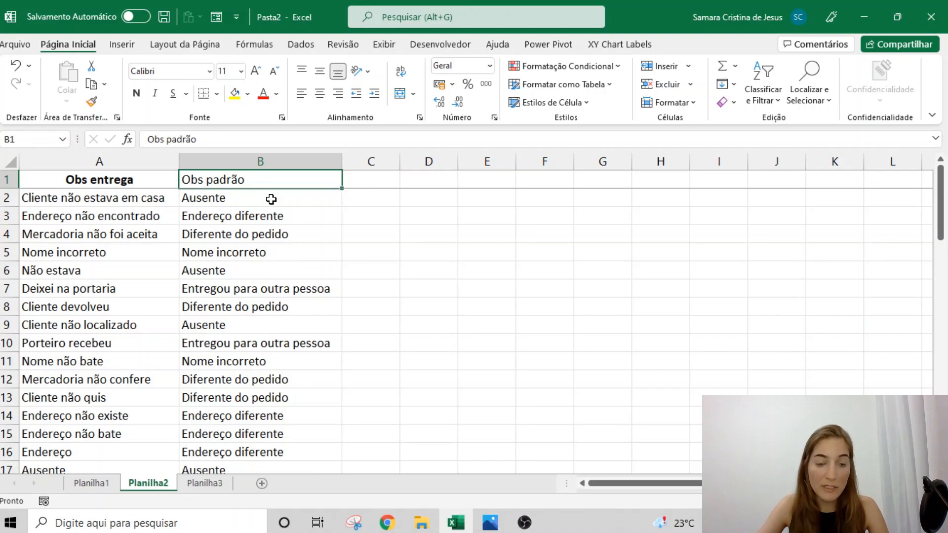
key(ctrl+shift+Down)
key(ctrl+c)
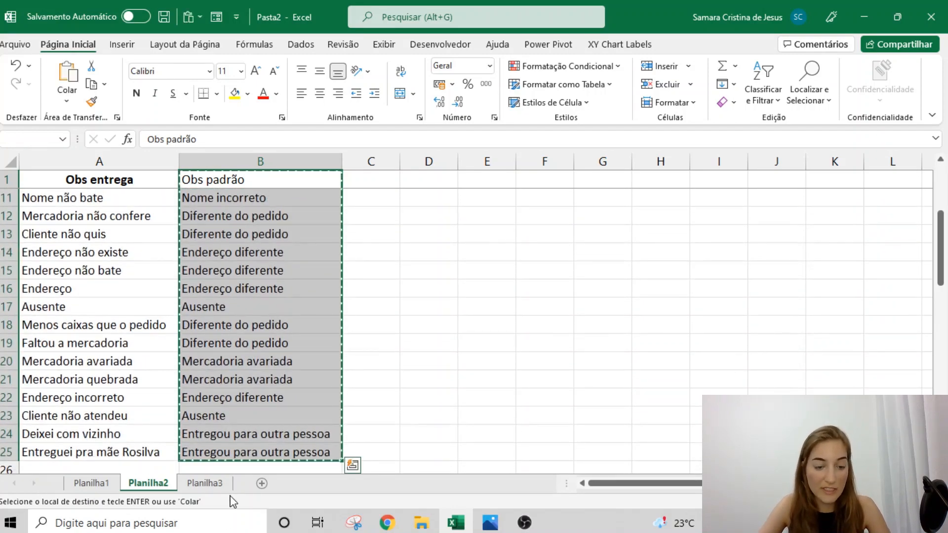
click(262, 483)
key(ctrl+v)
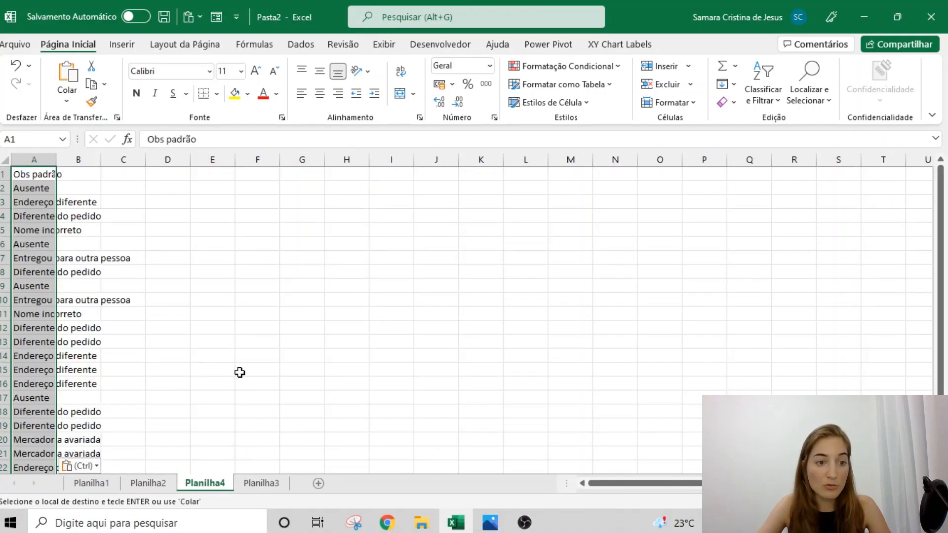
key(Escape)
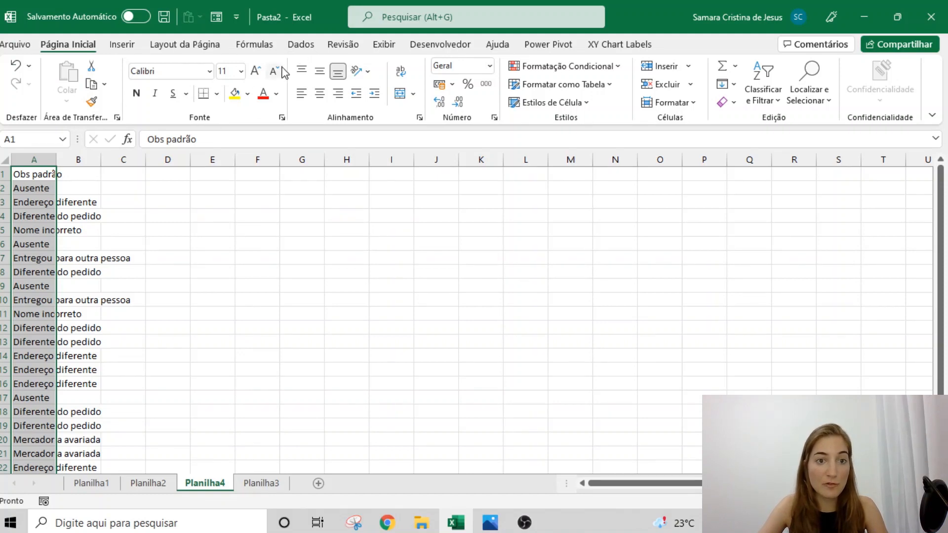
Step: Remove the duplicate values from the "Obs padrão" column in Planilha4 and auto-fit column A
click(44, 216)
click(37, 173)
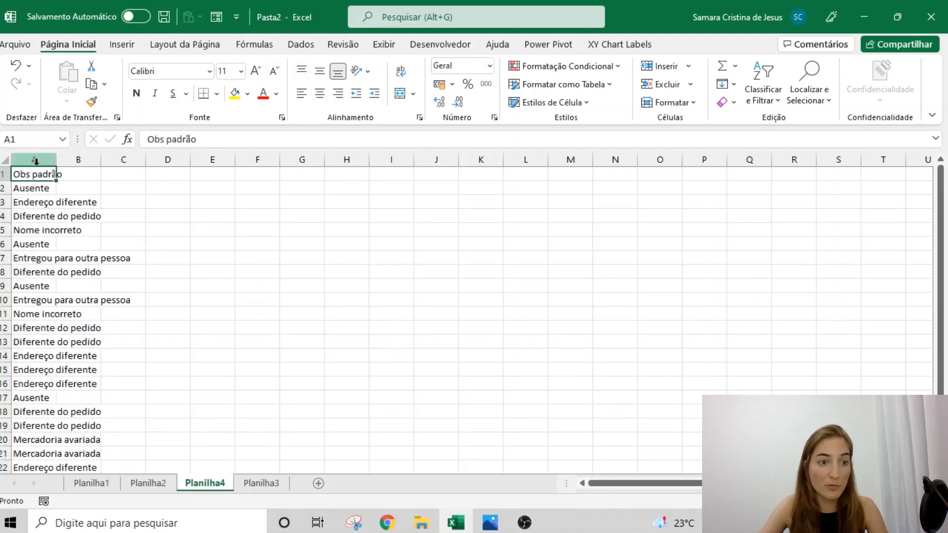
click(34, 159)
click(300, 44)
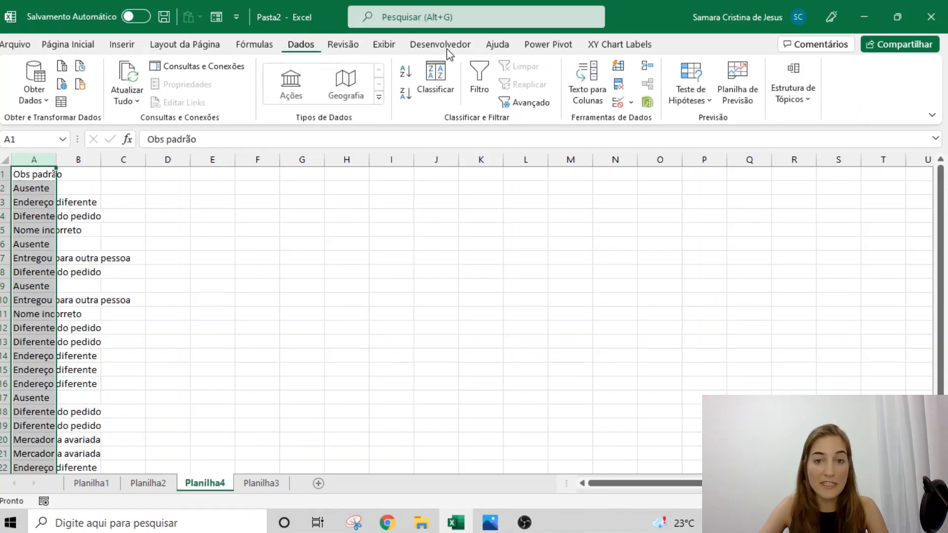
click(621, 87)
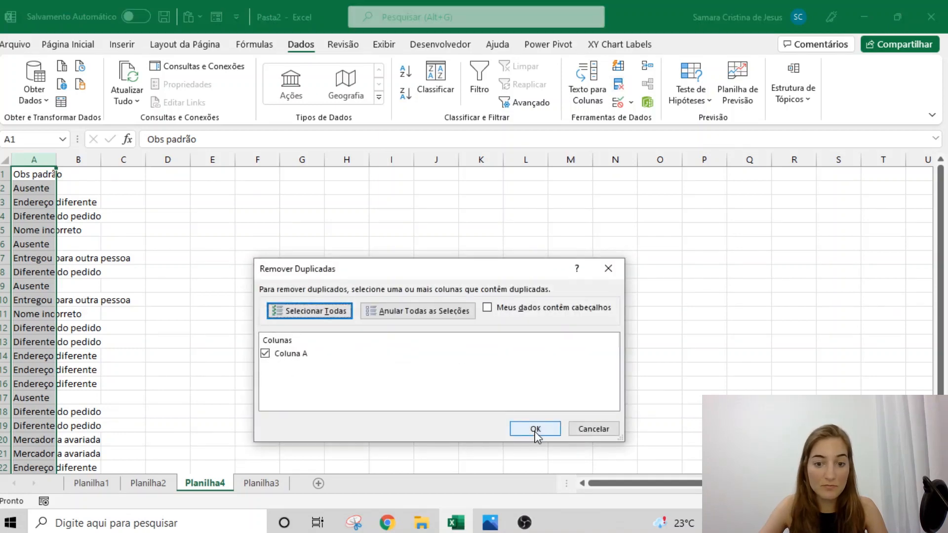
click(536, 432)
click(479, 301)
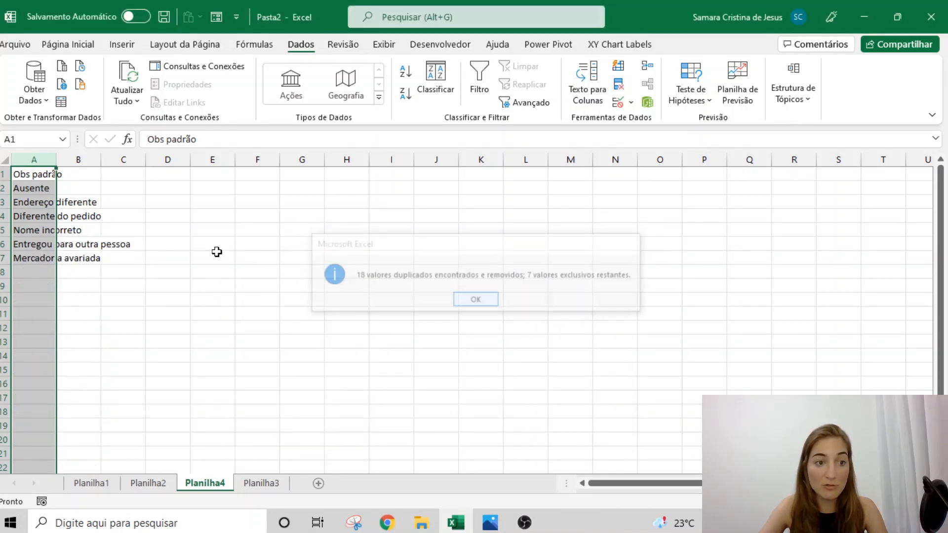
double_click(56, 159)
Step: Add the header "qtde" in B1 of Planilha4, beside "Obs padrão"
click(143, 173)
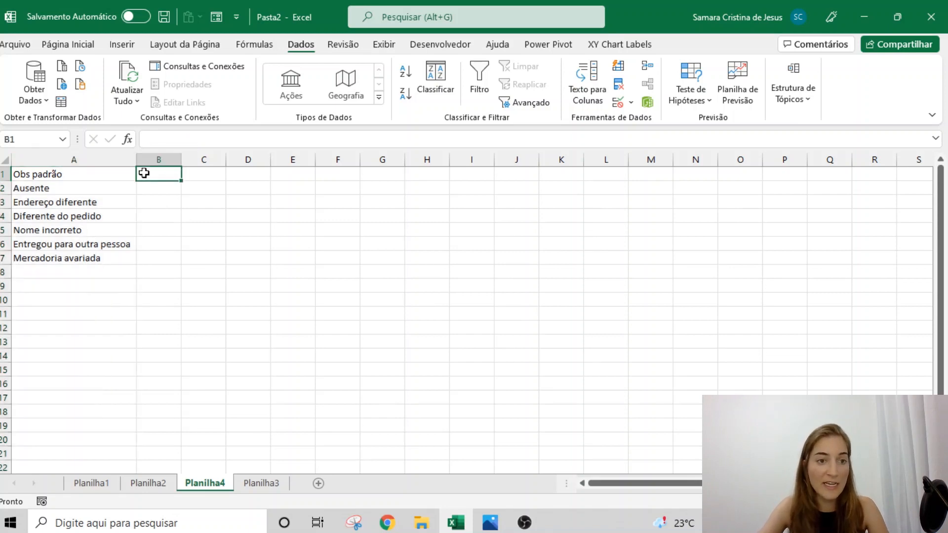
text(qtde)
key(Return)
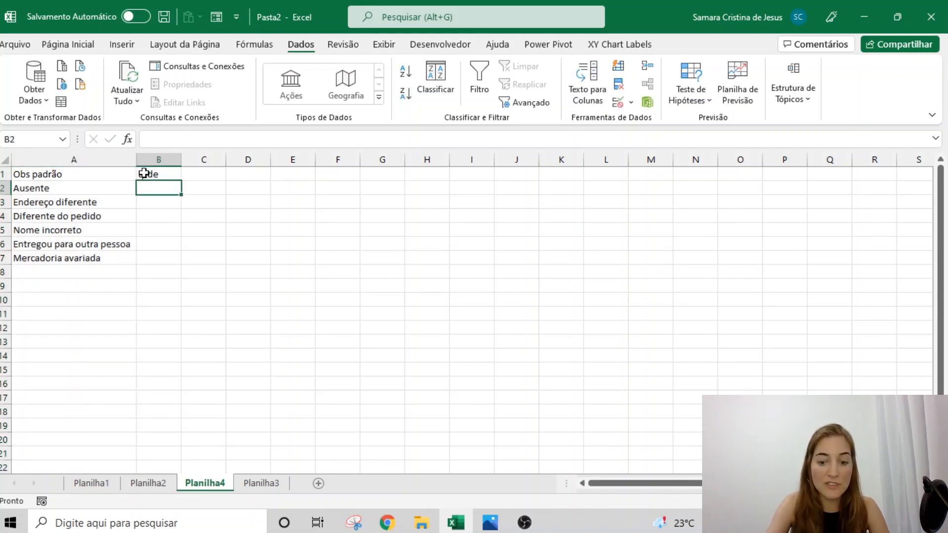
Step: Enter =CONT.SE(Planilha1!H:H;Planilha4!A2) in B2 of Planilha4 and fill it down to B7
text(=cont.se()
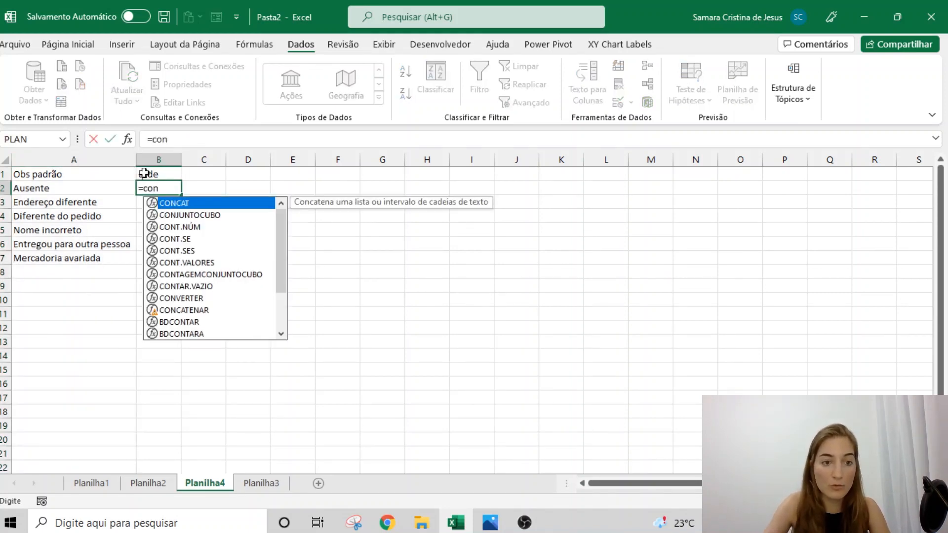
click(90, 484)
click(629, 157)
text(;)
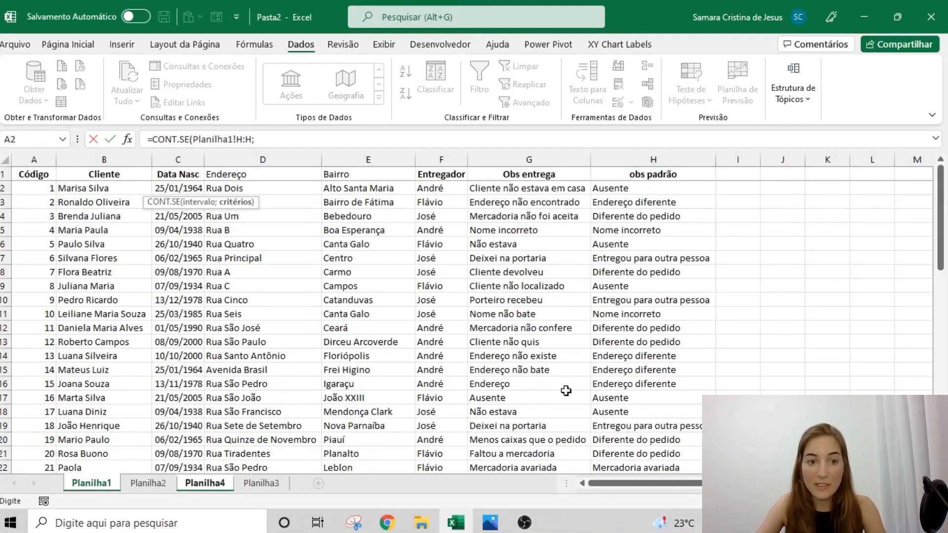
click(205, 484)
click(74, 191)
key(Return)
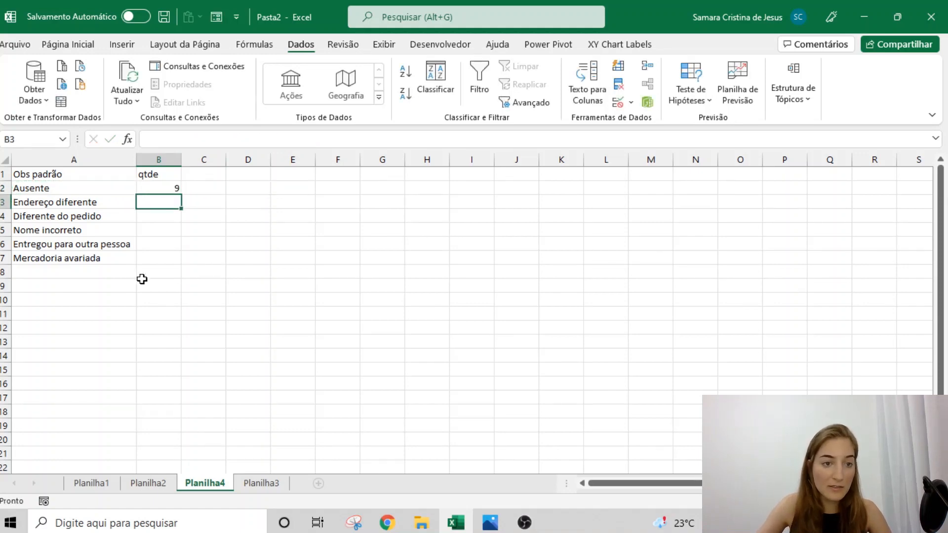
click(168, 184)
double_click(181, 195)
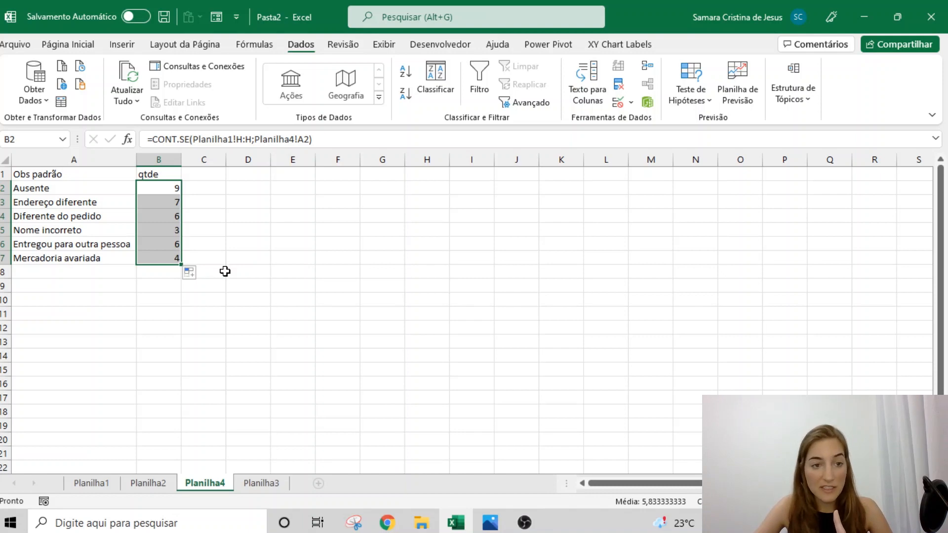
Step: Replace the CONT.SE formulas in B2:B7 of Planilha4 with their values
key(ctrl+c)
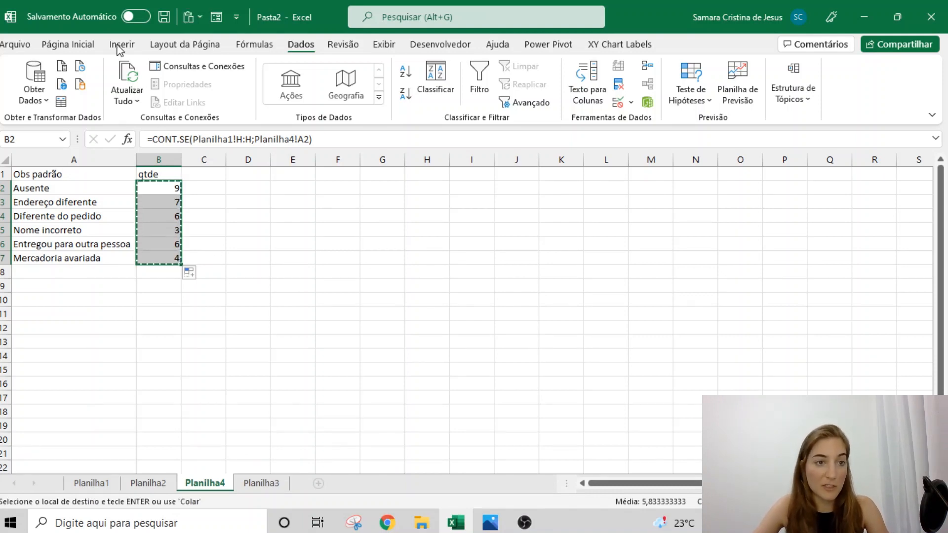
click(56, 47)
click(66, 99)
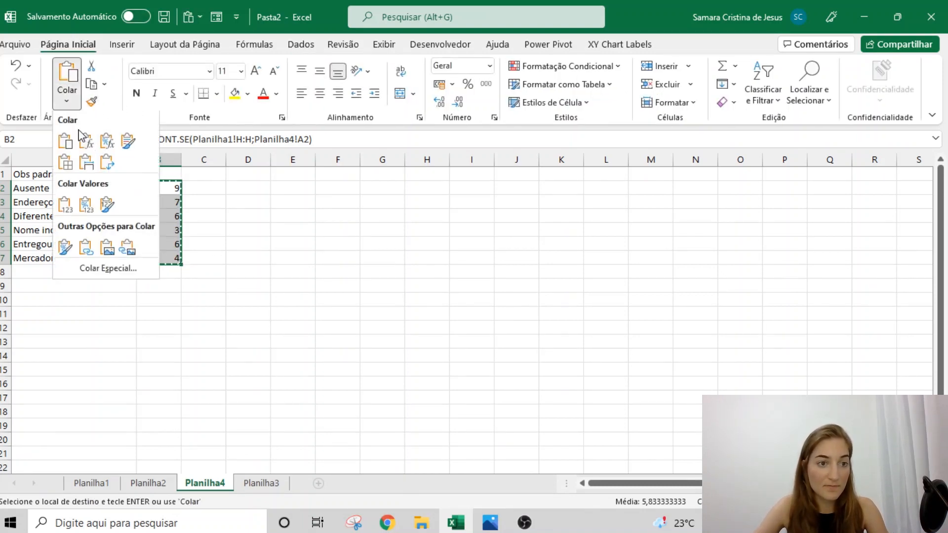
click(70, 199)
Step: Sort the table A1:B7 in Planilha4 by "Obs padrão" from Z to A
drag(72, 173, 168, 252)
click(763, 92)
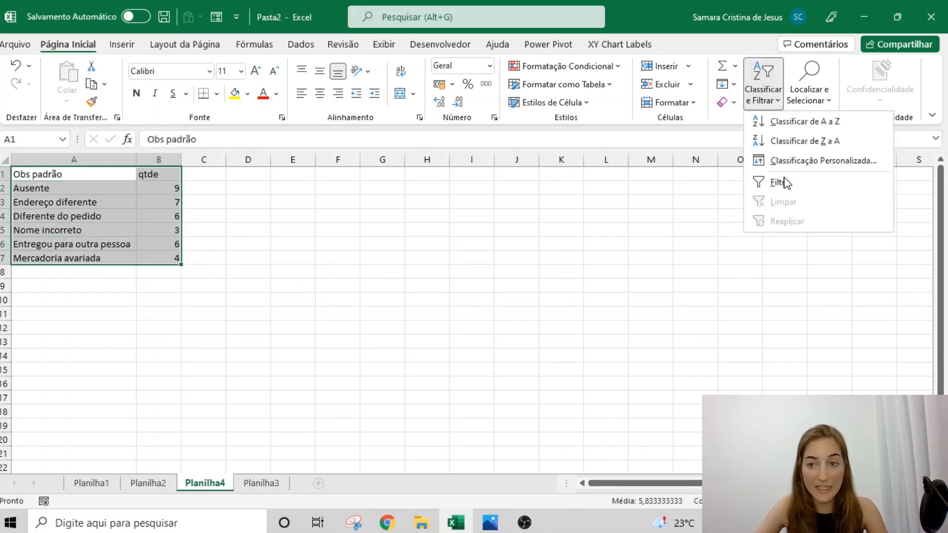
click(788, 140)
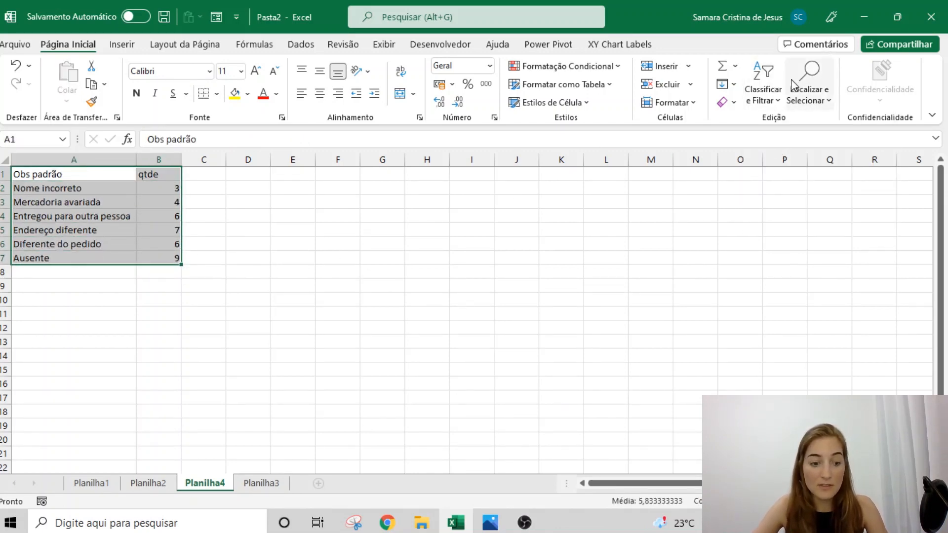
Step: Apply a custom sort to the table in Planilha4 by "qtde" from largest to smallest, treating the first row as headers
click(763, 91)
click(814, 161)
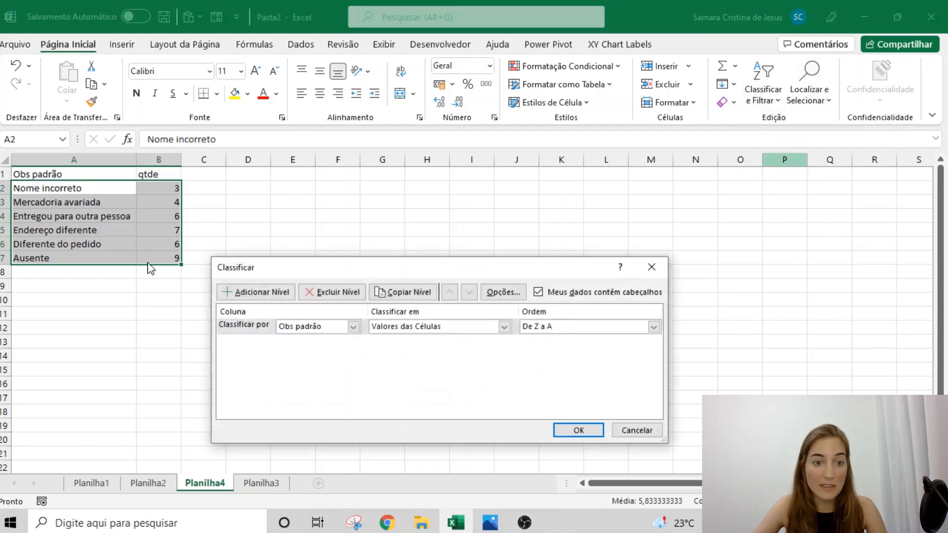
drag(277, 269, 256, 178)
click(271, 236)
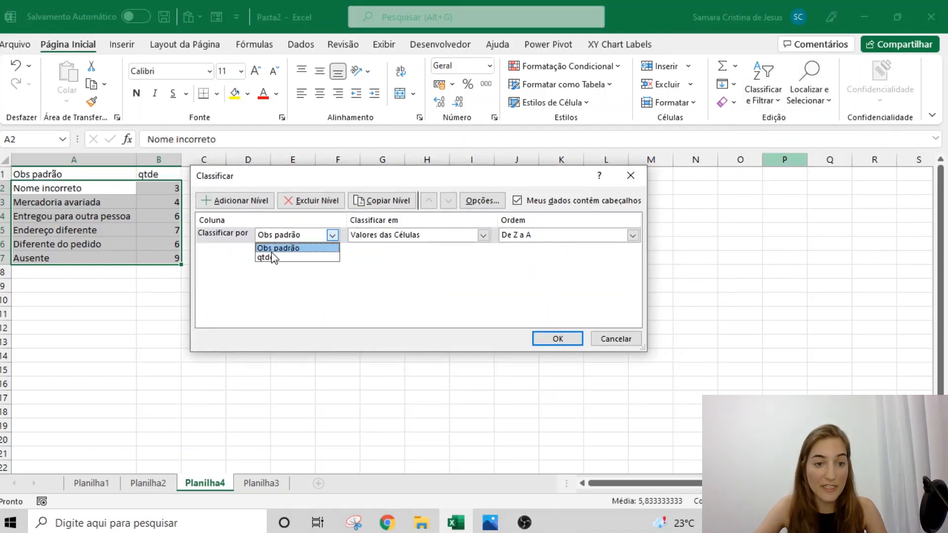
click(272, 257)
click(558, 339)
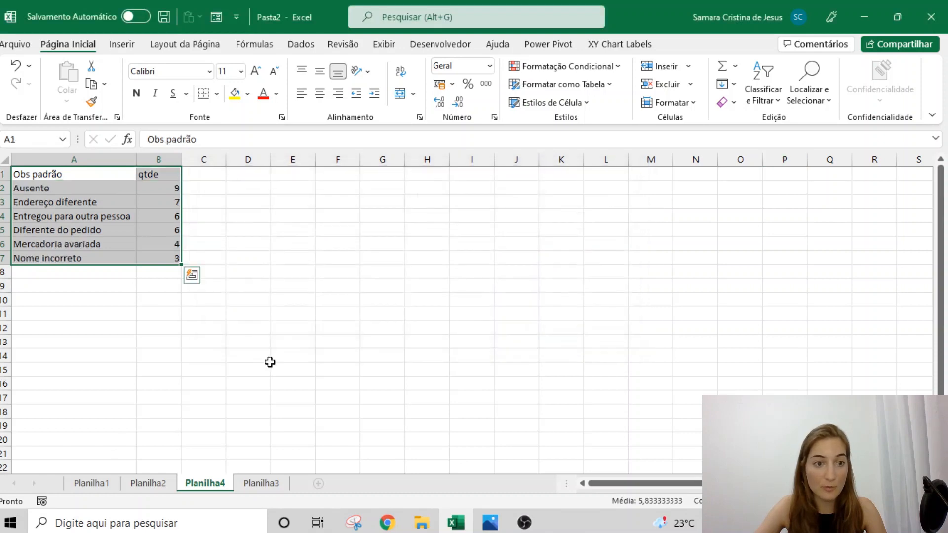
Step: Insert a 2D clustered column chart from the sorted table A1:B7 in Planilha4
click(123, 45)
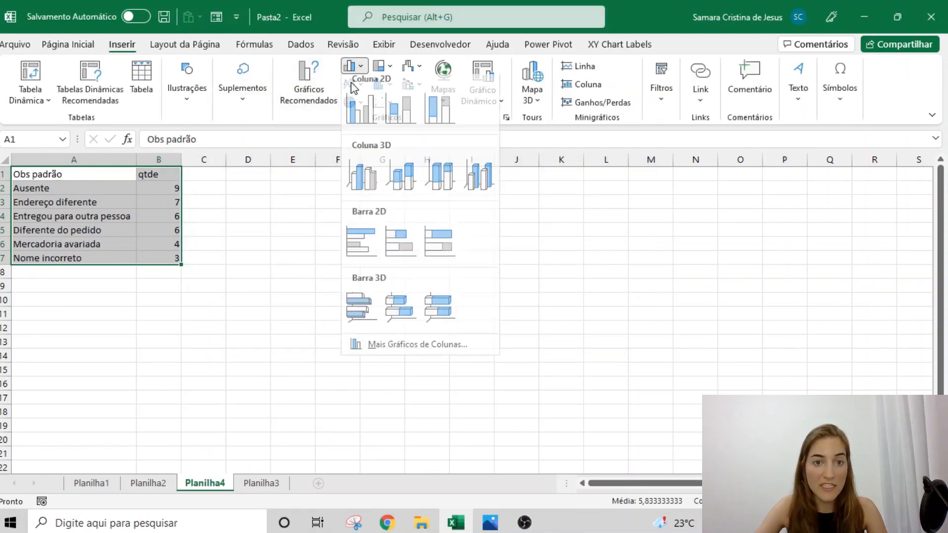
click(354, 65)
click(360, 118)
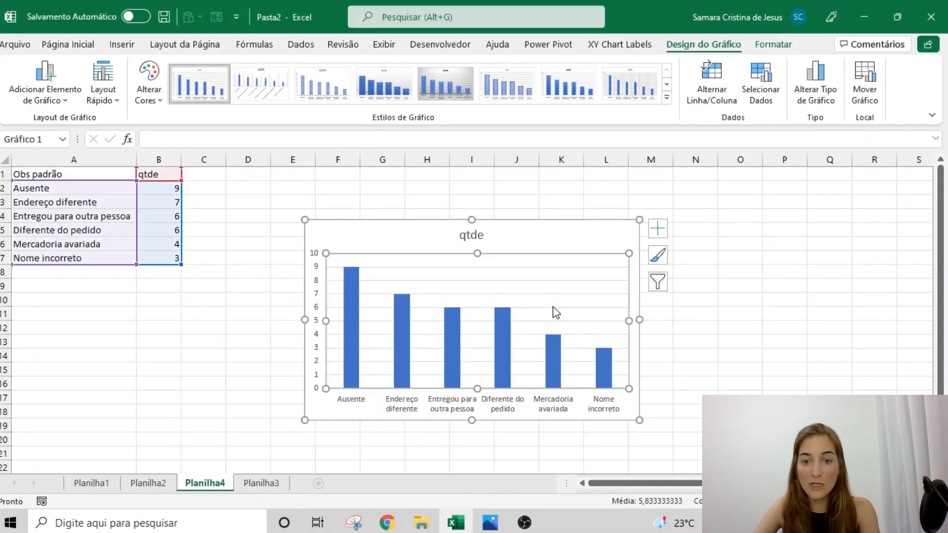
Step: Remove the vertical axis and gridlines from the "qtde" chart and add data labels to its columns
click(317, 311)
key(Delete)
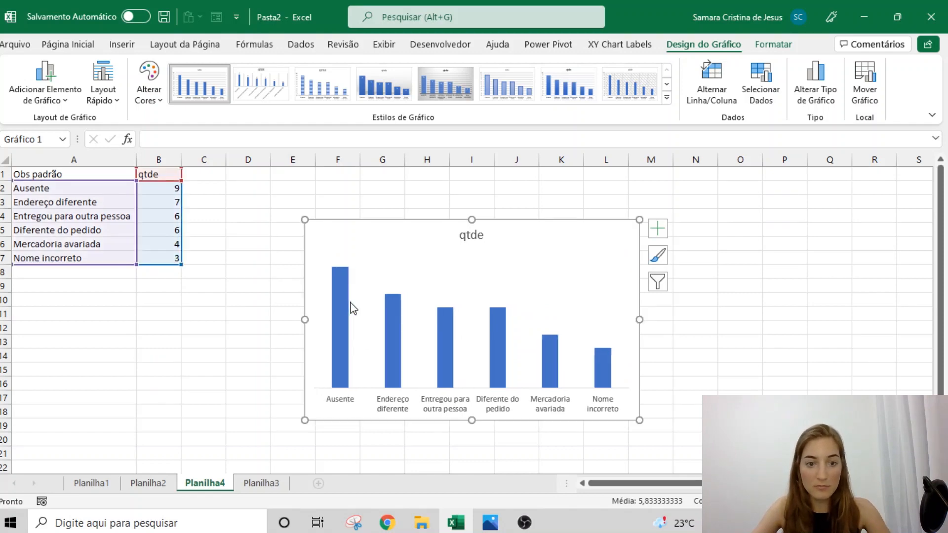
right_click(341, 311)
click(397, 410)
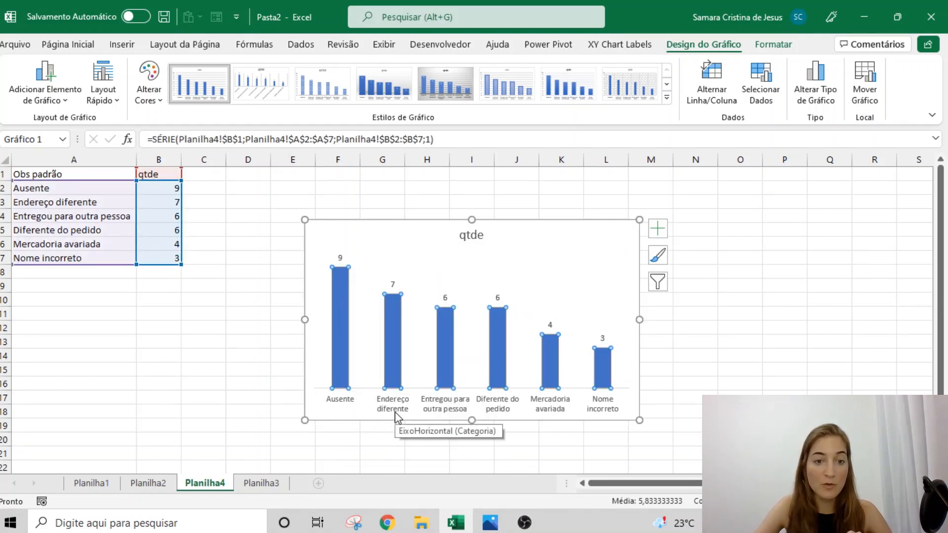
click(732, 255)
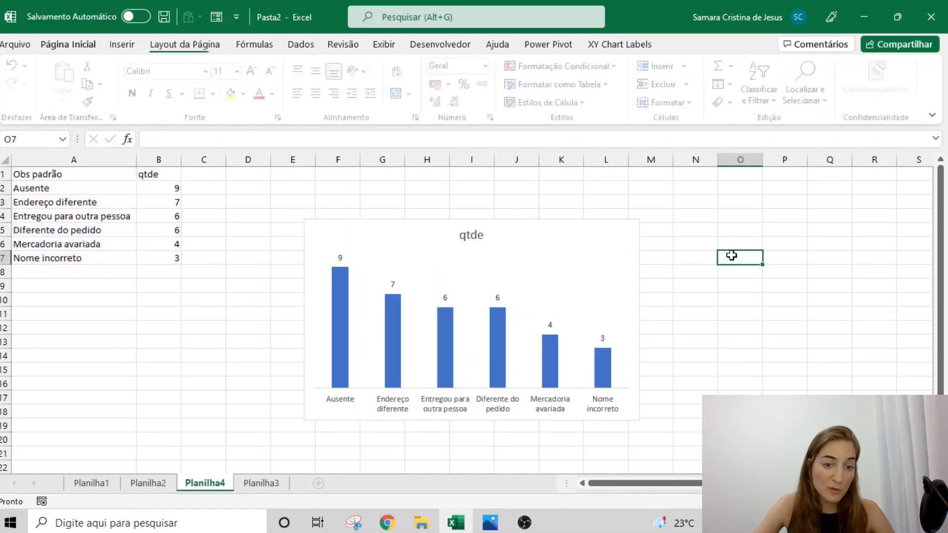